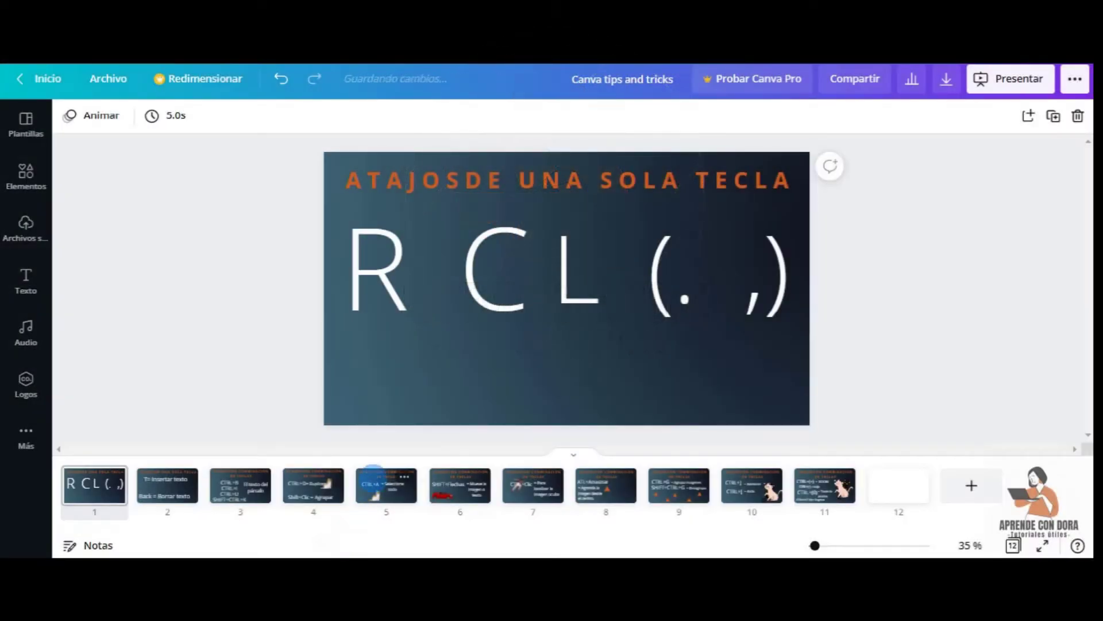
Add a rectangle with the R shortcut and shrink it into the first slide's lower-left corner.
click(398, 391)
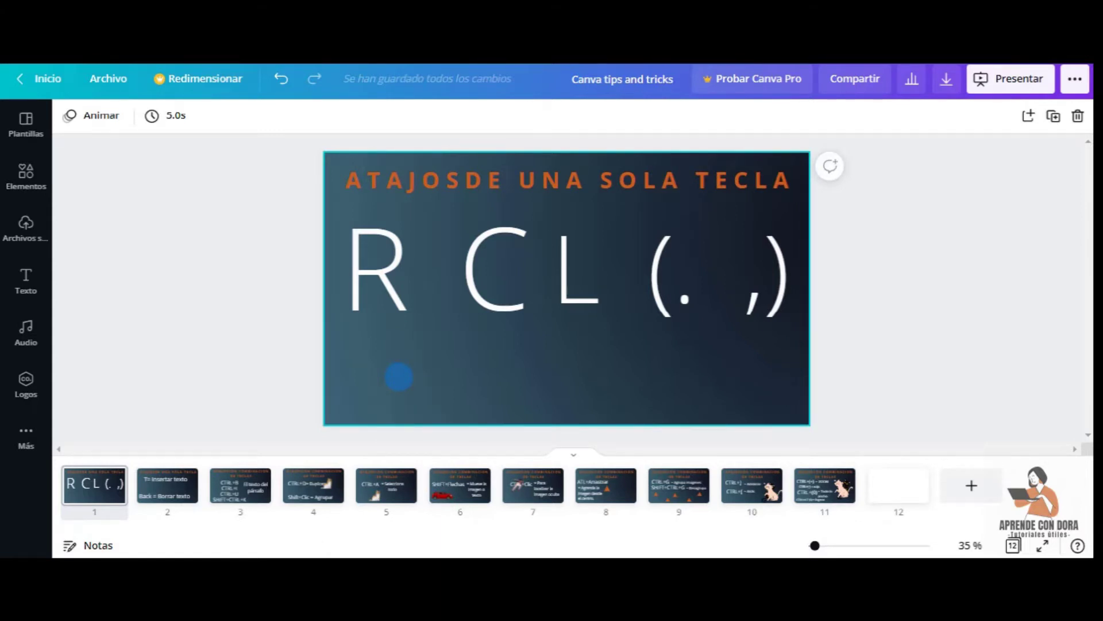
click(440, 373)
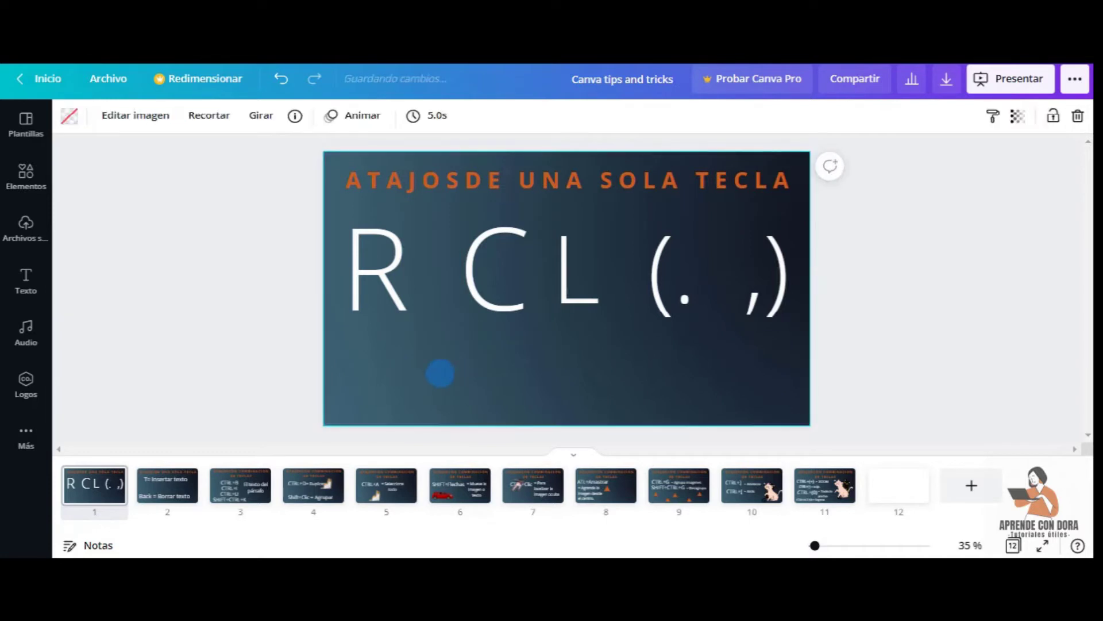
key(r)
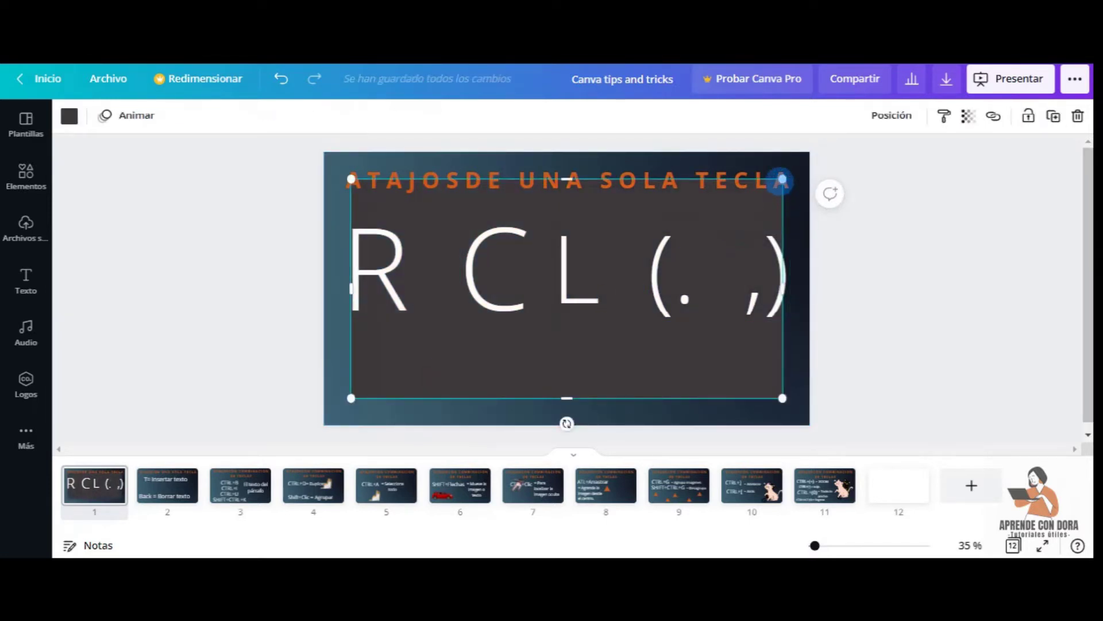
mouse_move(781, 180)
mouse_down()
mouse_move(730, 221)
mouse_move(454, 343)
mouse_up()
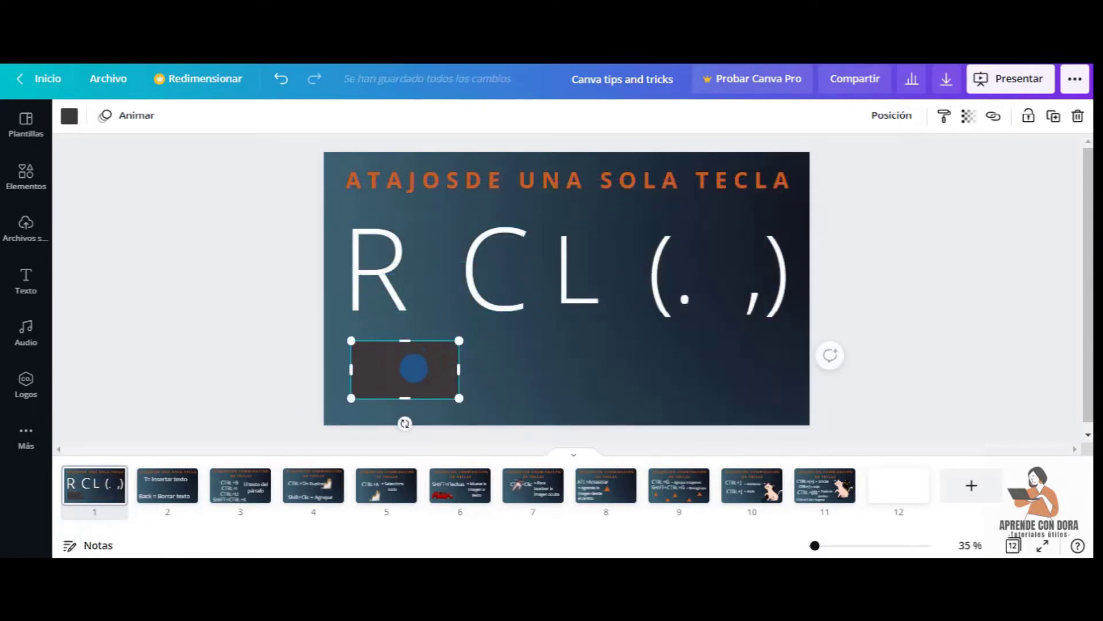
drag(458, 341, 434, 345)
click(497, 356)
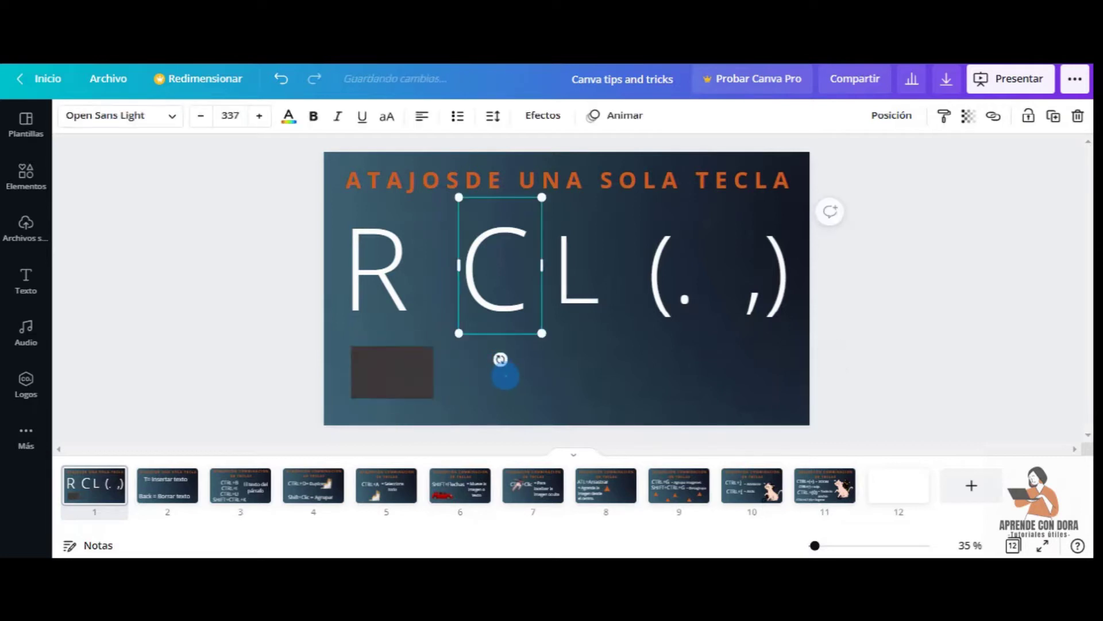
Add a small circle with C, reshape it into a small round circle, then insert a line with L.
click(506, 376)
key(c)
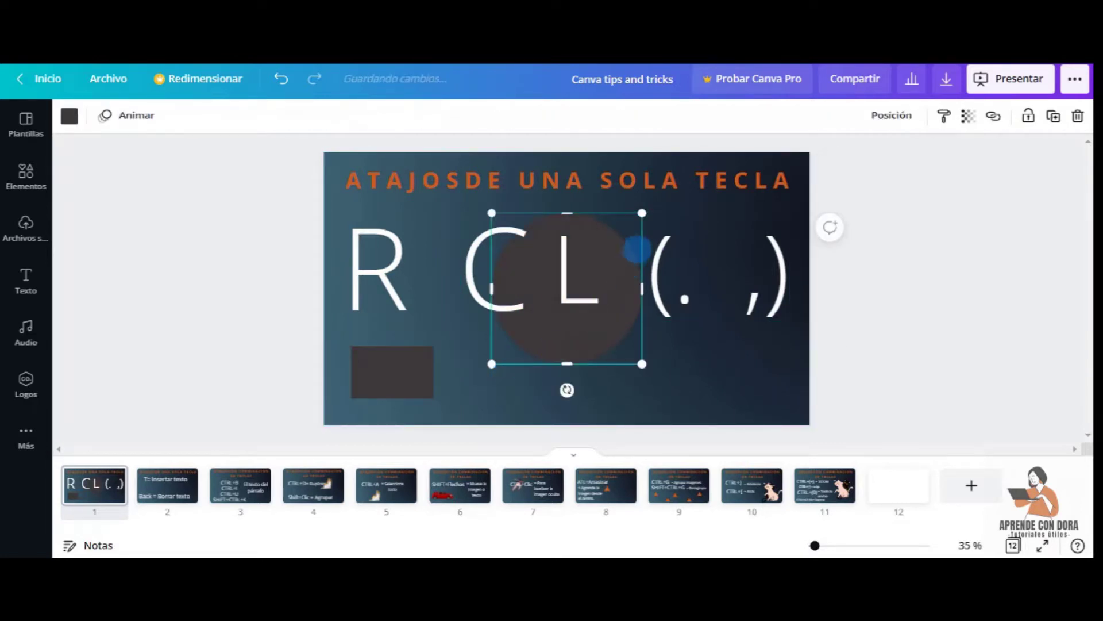
drag(642, 213, 556, 300)
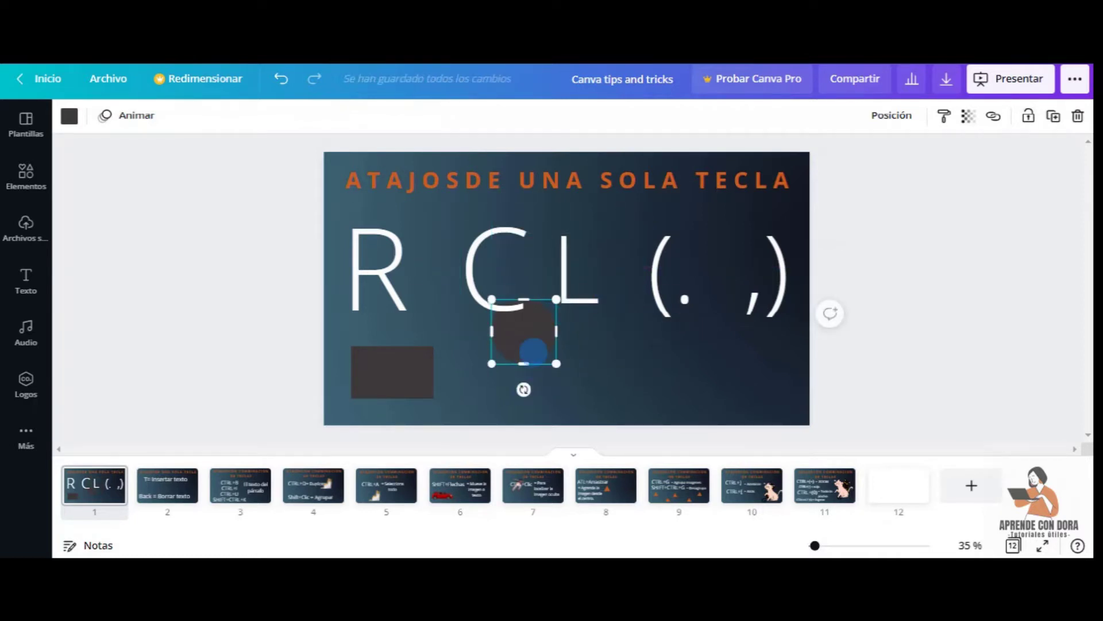
drag(523, 364, 523, 389)
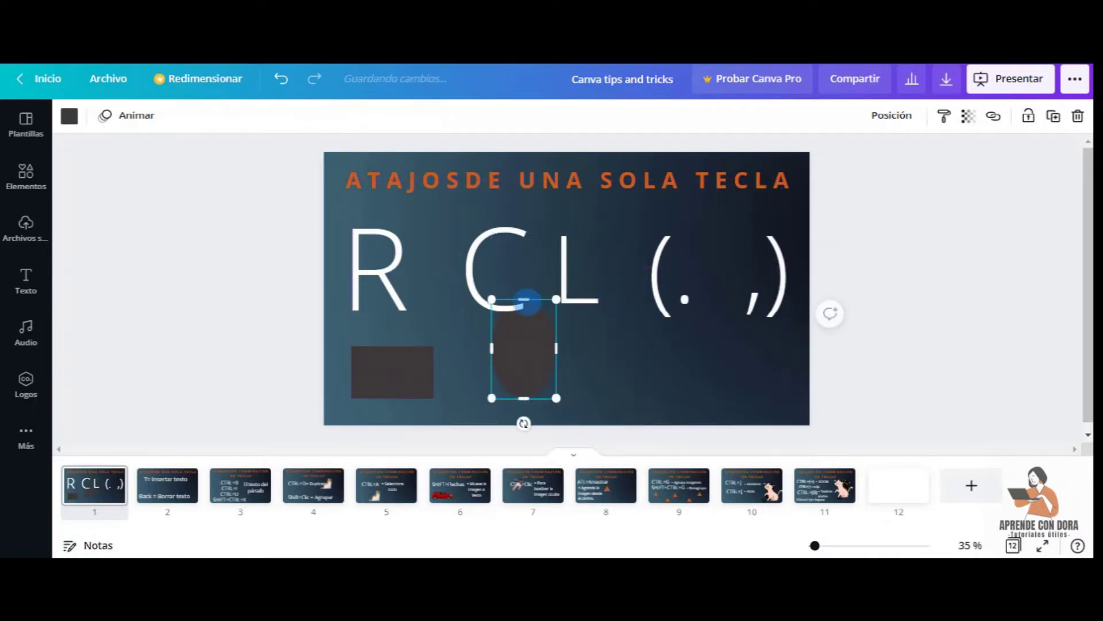
drag(523, 300, 523, 328)
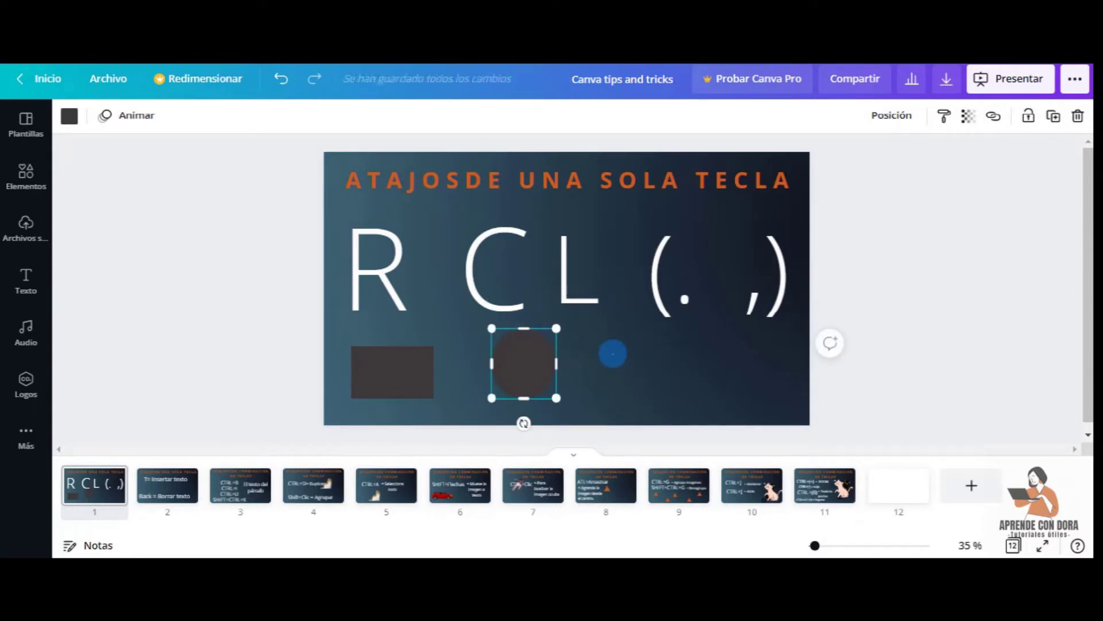
click(612, 354)
key(l)
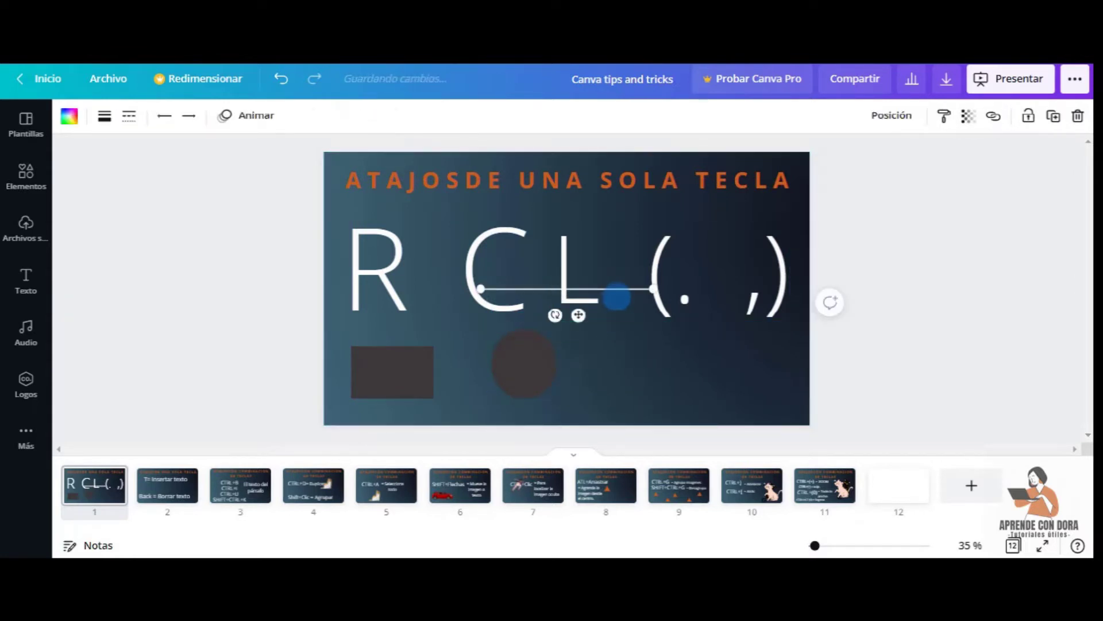
Move the line beside the circle and tilt it to slope slightly down to the right.
drag(578, 315, 640, 389)
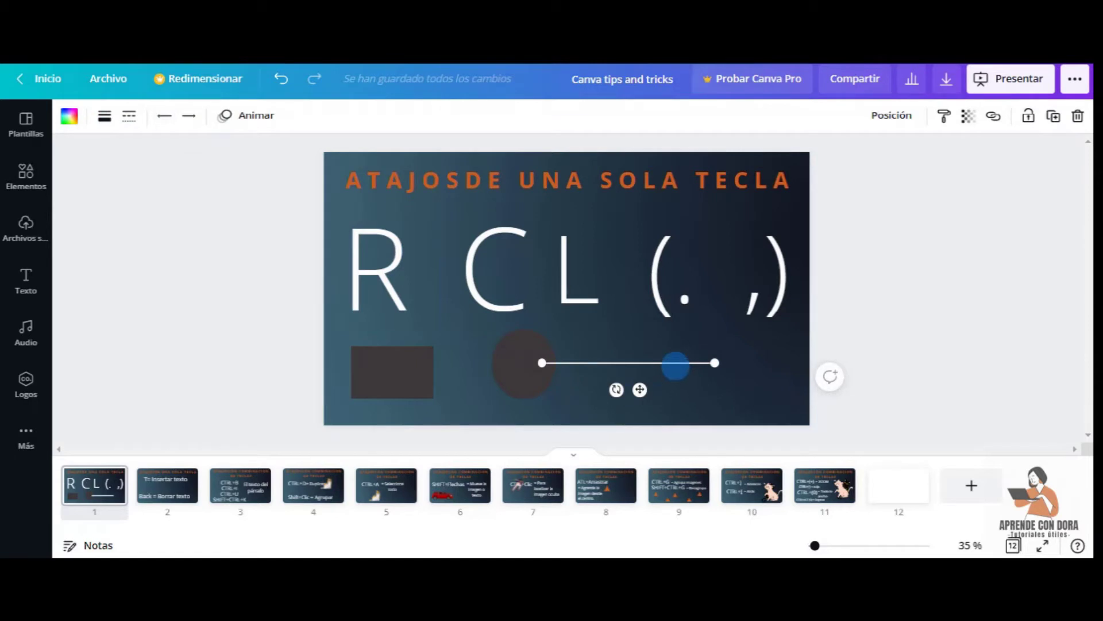
drag(675, 366, 684, 372)
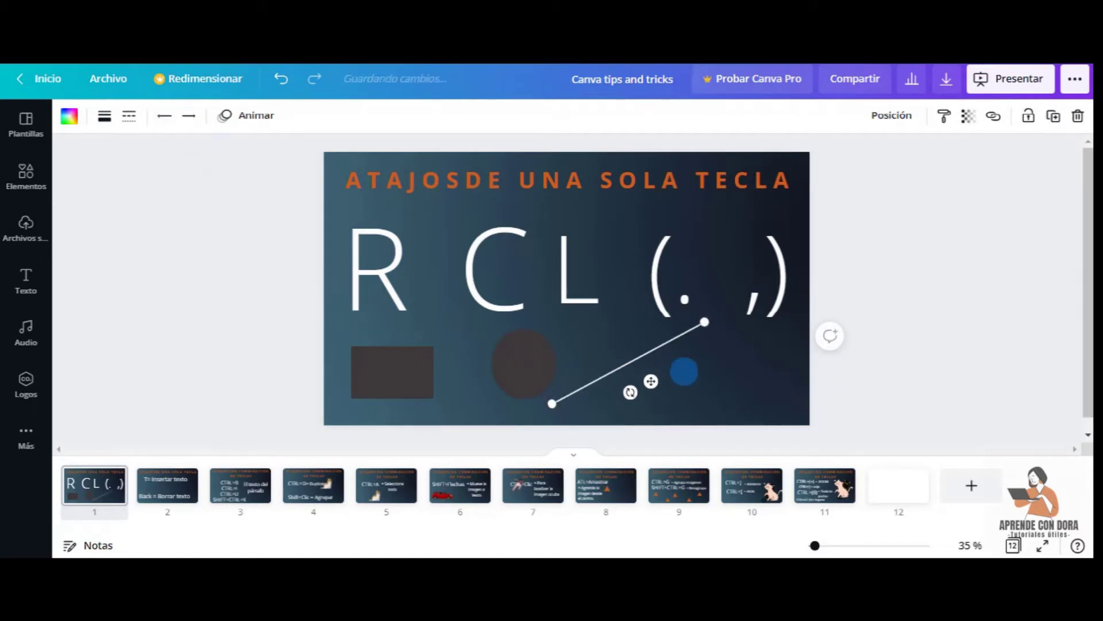
drag(631, 392, 609, 385)
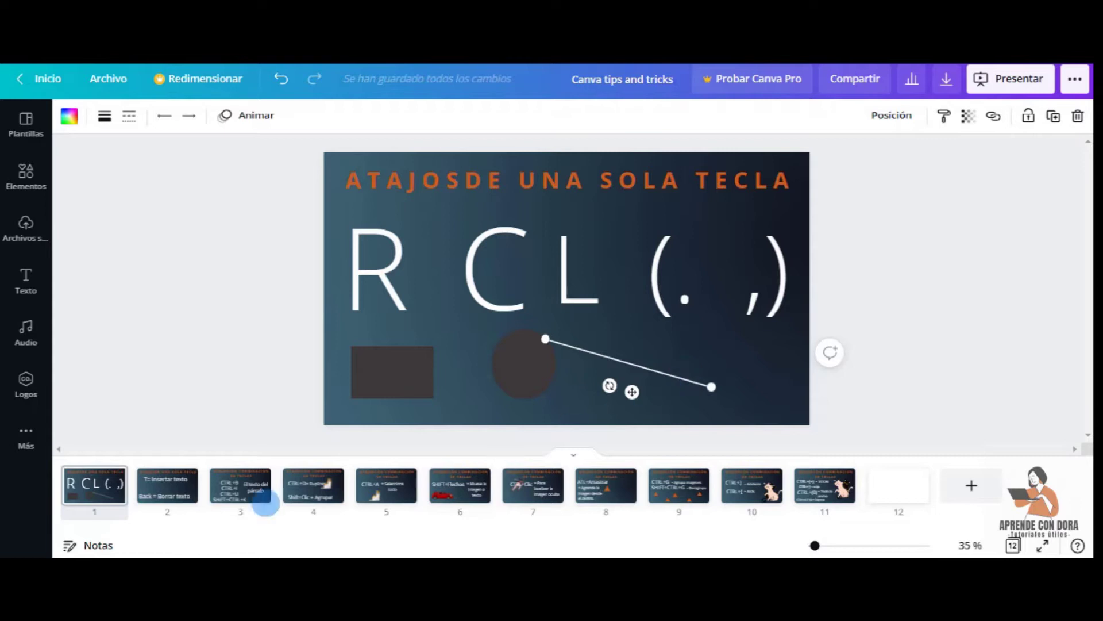
On slide 2, add a text box, delete the 'El texto del párrafo' box, then go to slide 3.
click(168, 495)
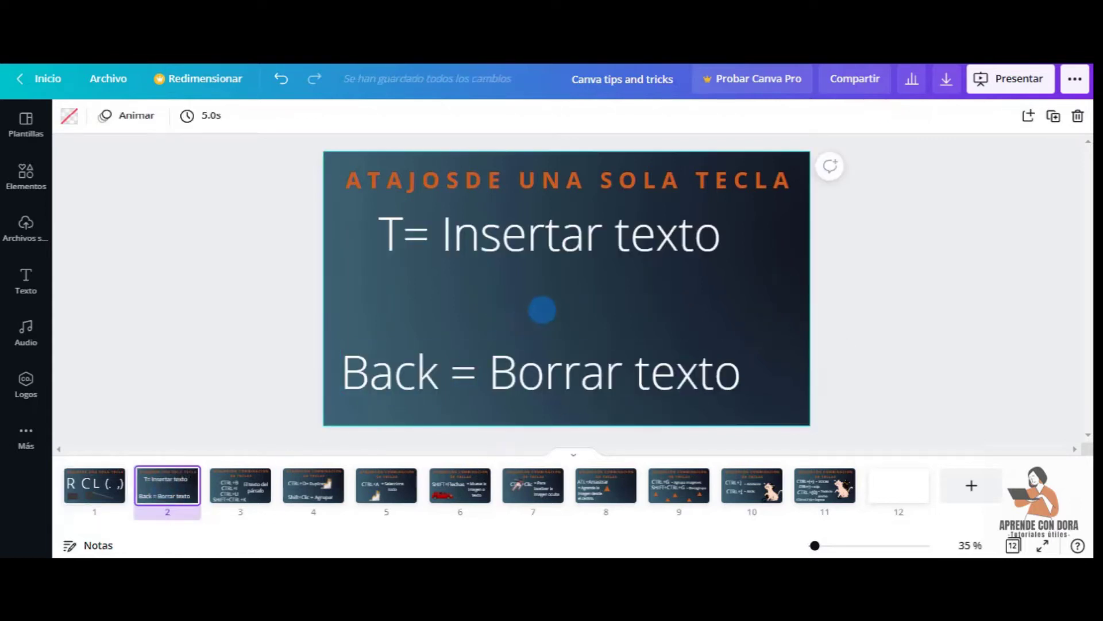
click(542, 309)
key(t)
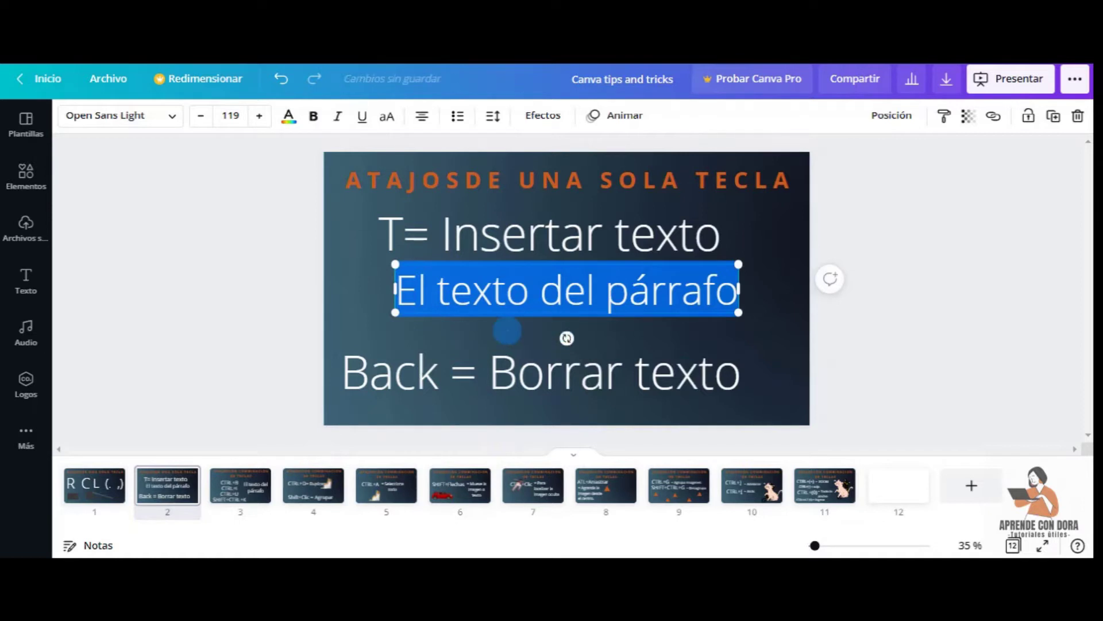
click(505, 328)
click(535, 296)
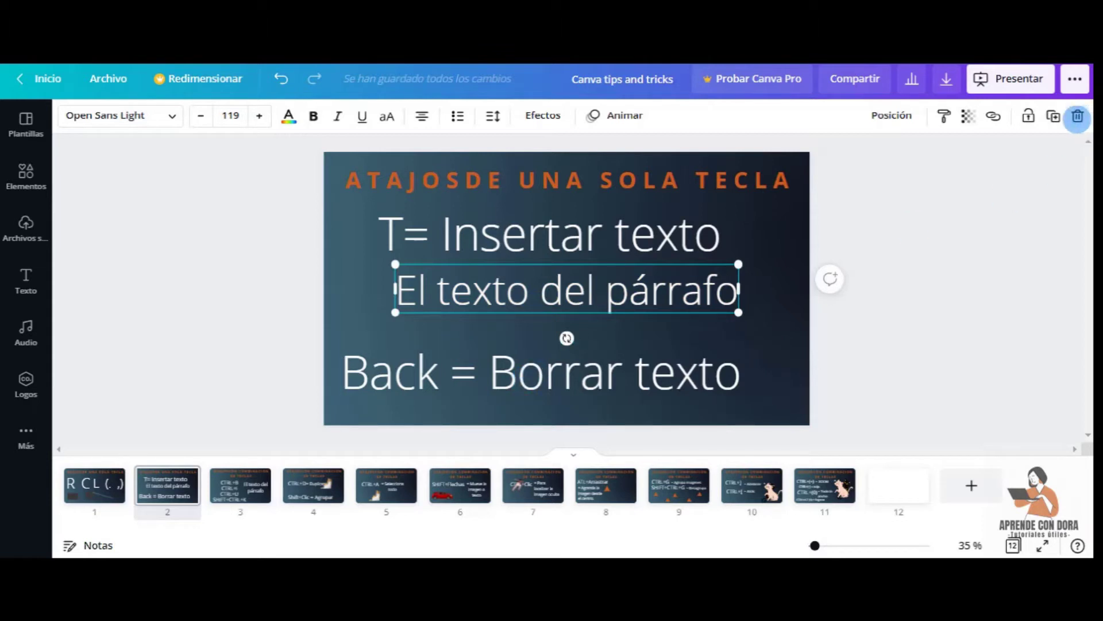
click(1078, 117)
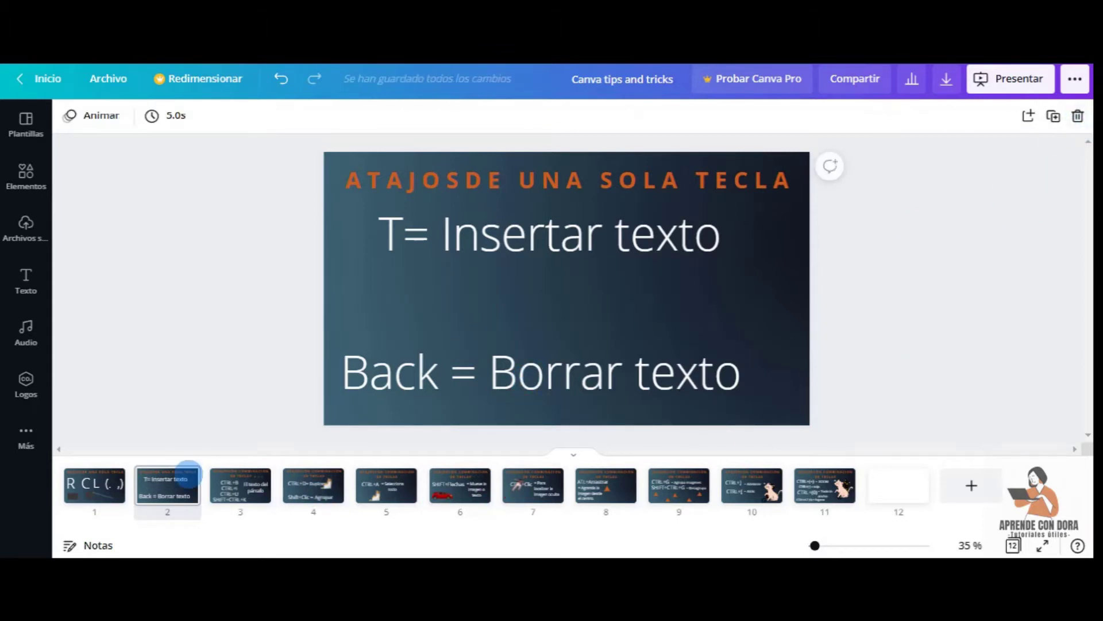
click(256, 492)
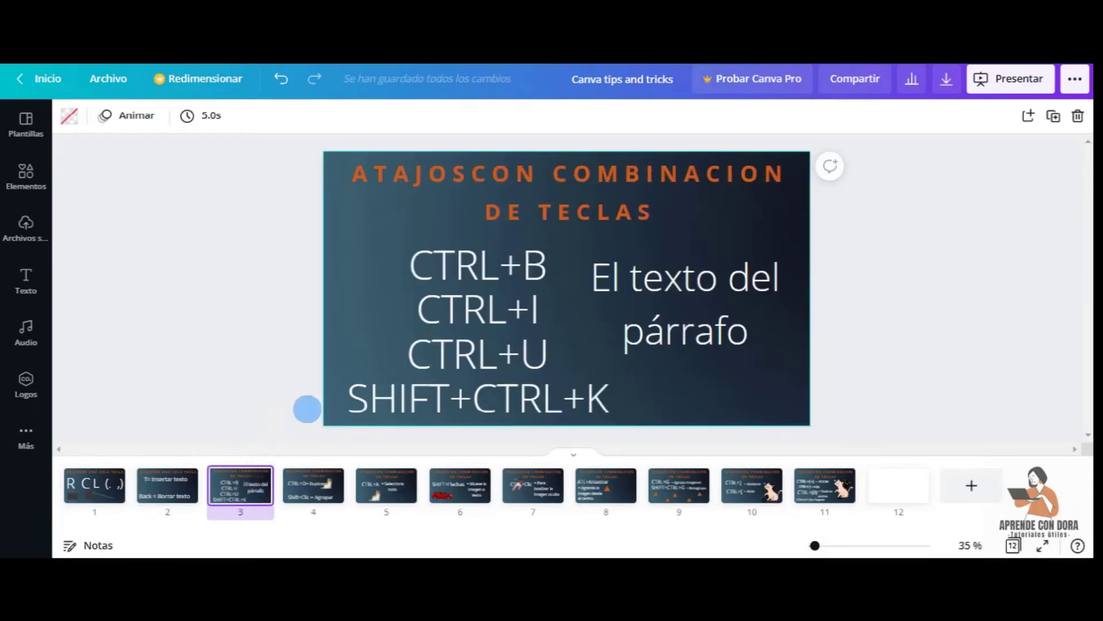
Make the 'El texto del párrafo' text bold, italic, underlined and capitalised using shortcuts.
click(702, 308)
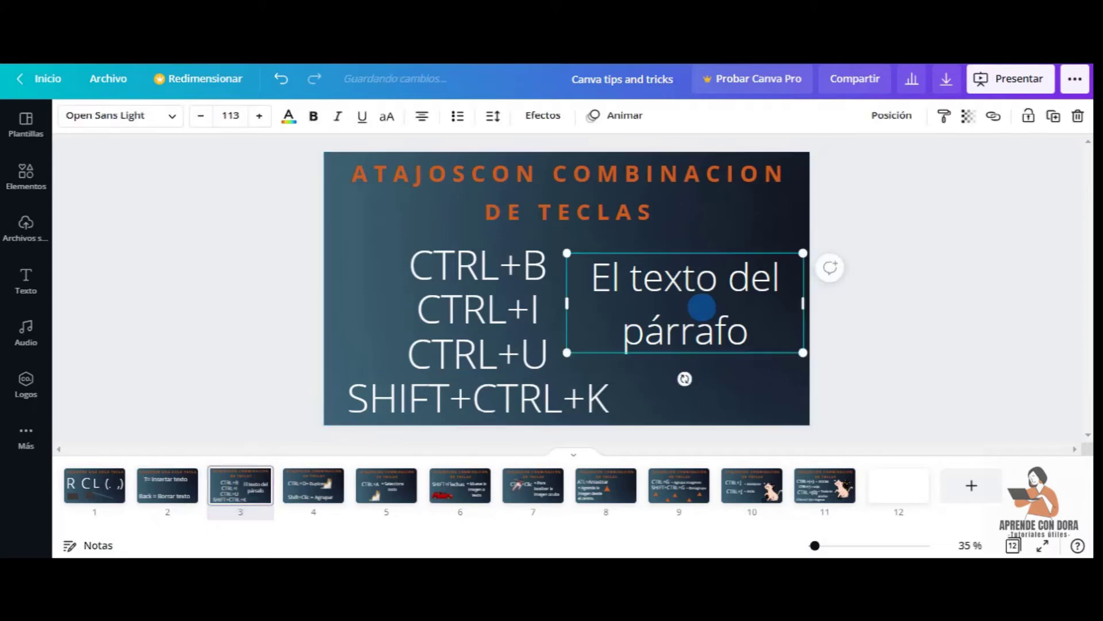
key(ctrl+b)
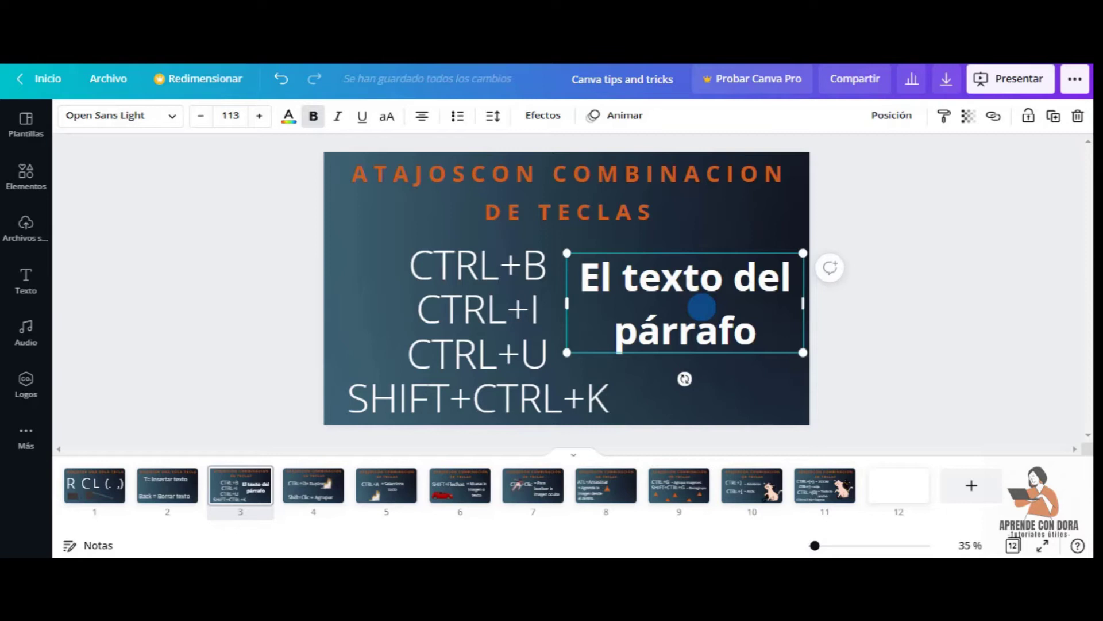
key(ctrl+i)
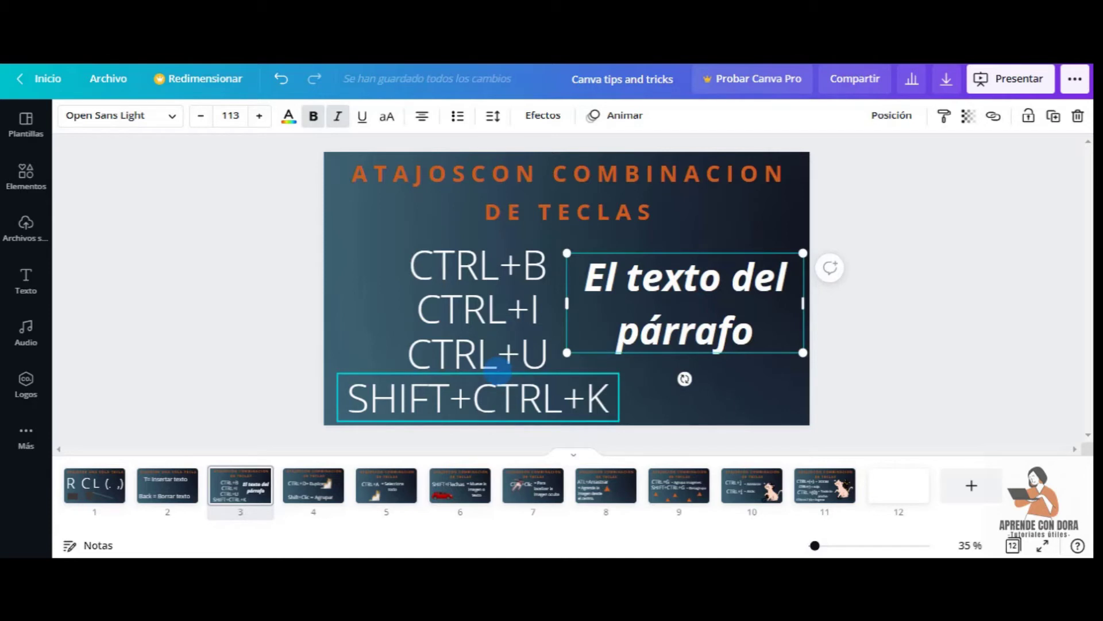
key(ctrl+u)
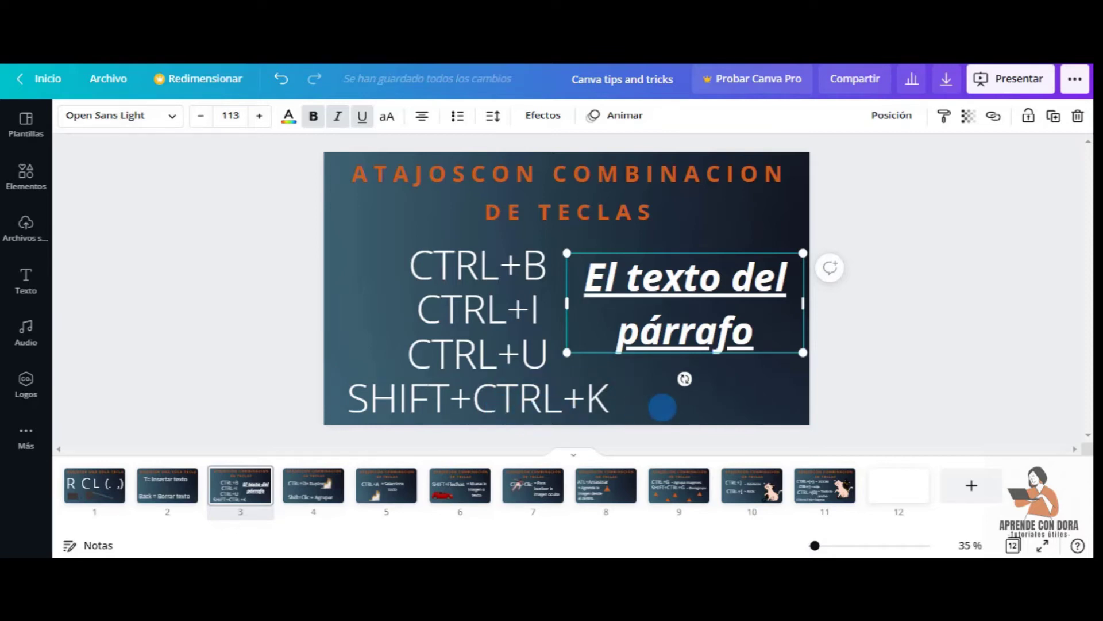
key(ctrl+shift+k)
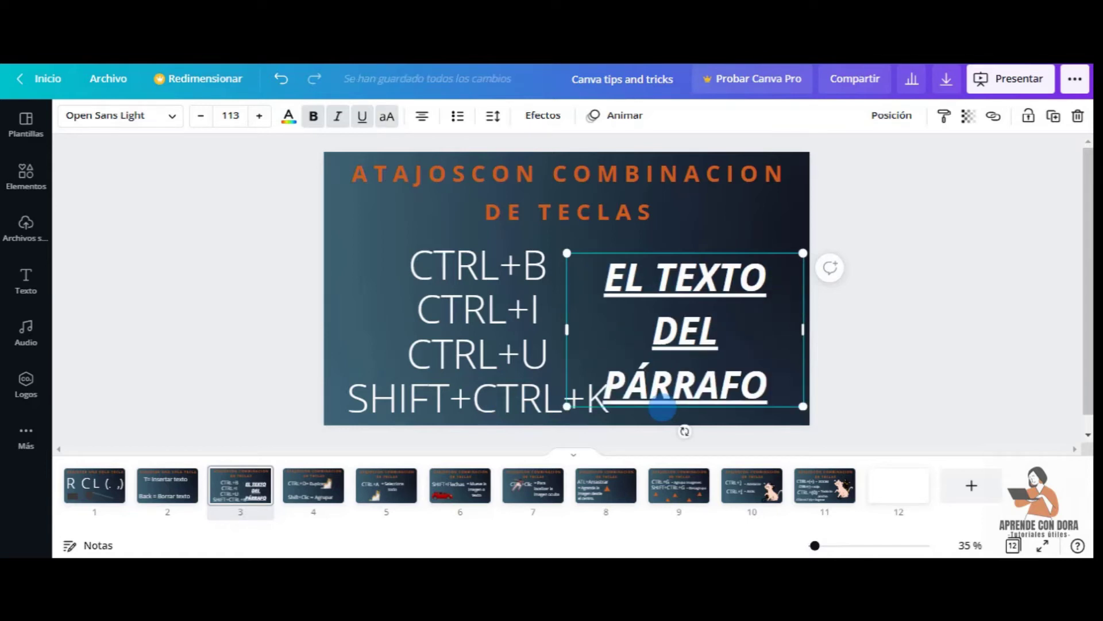
mouse_move(313, 485)
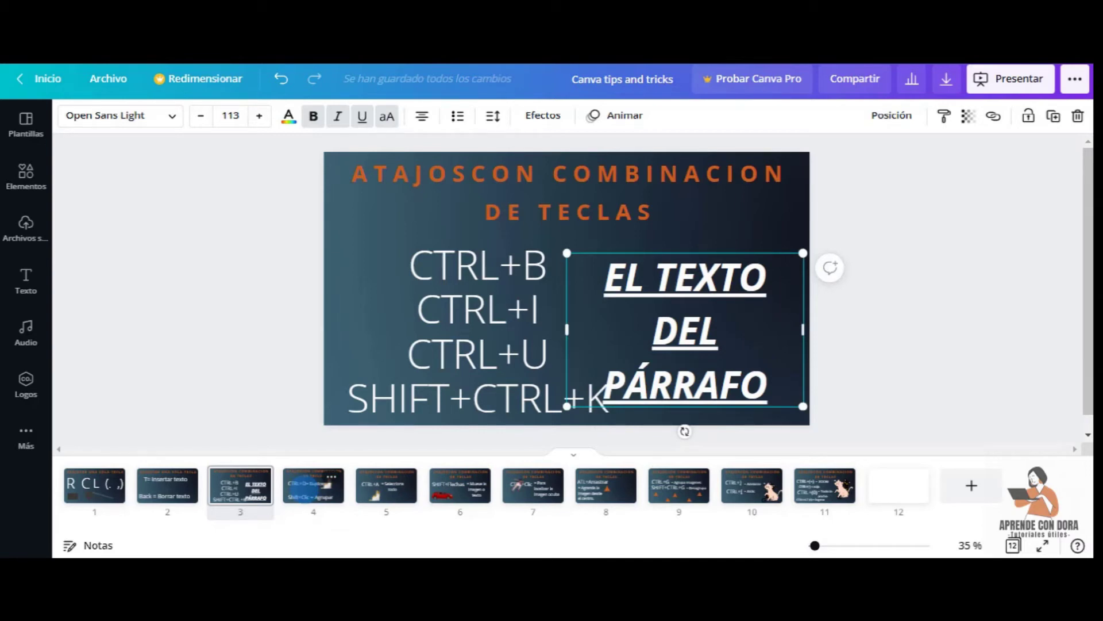
Remove the capitals, underline and italic so the paragraph text stays plain bold.
key(ctrl+shift+k)
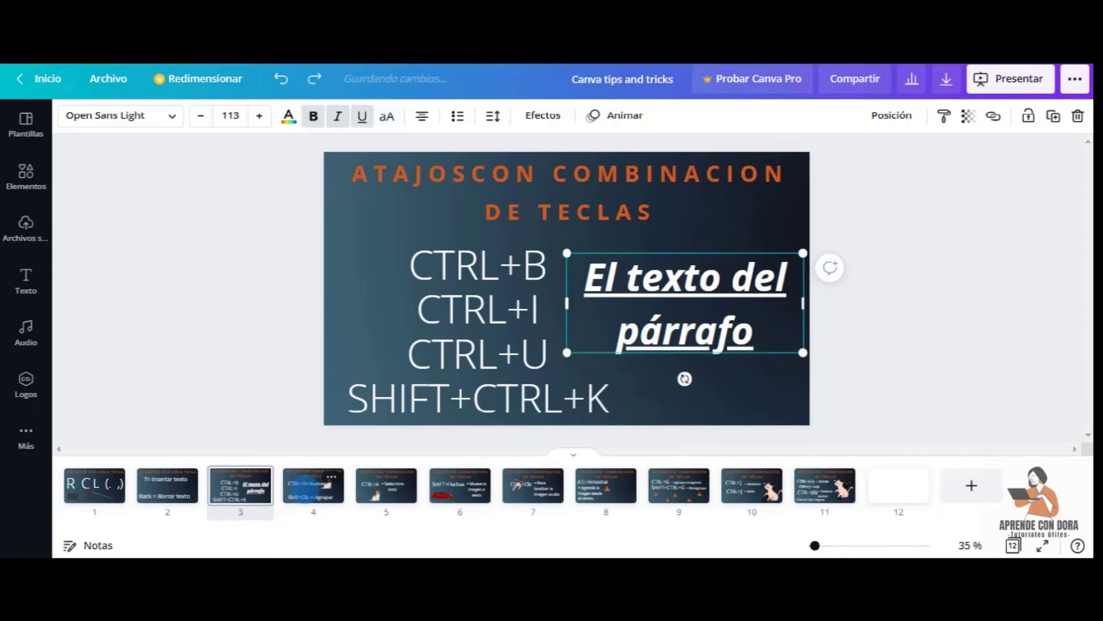
key(ctrl+u)
key(ctrl+i)
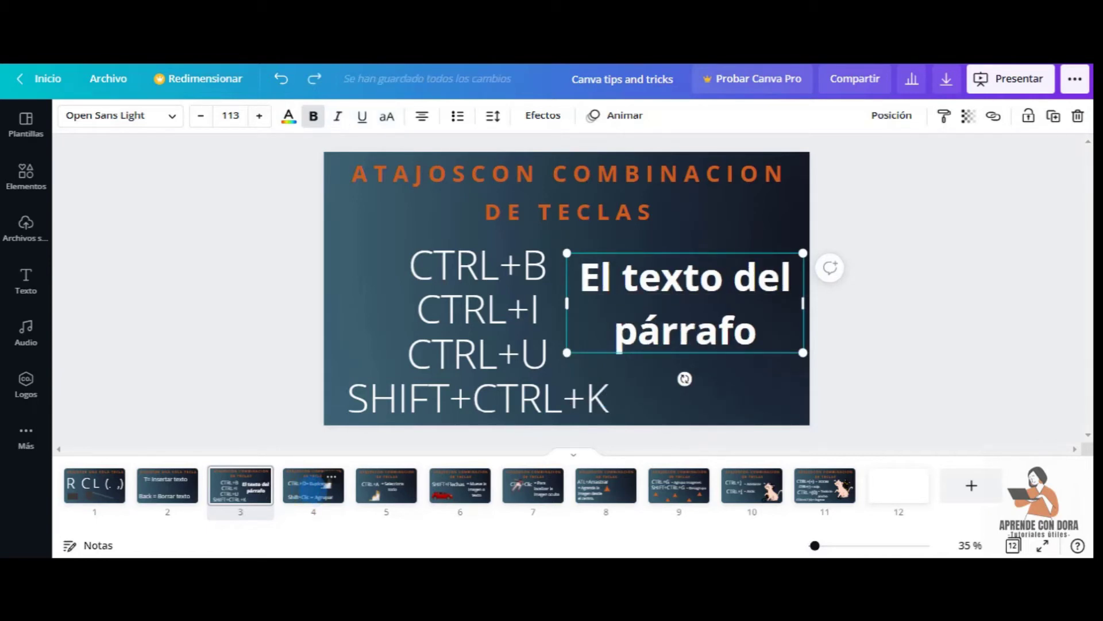
click(313, 486)
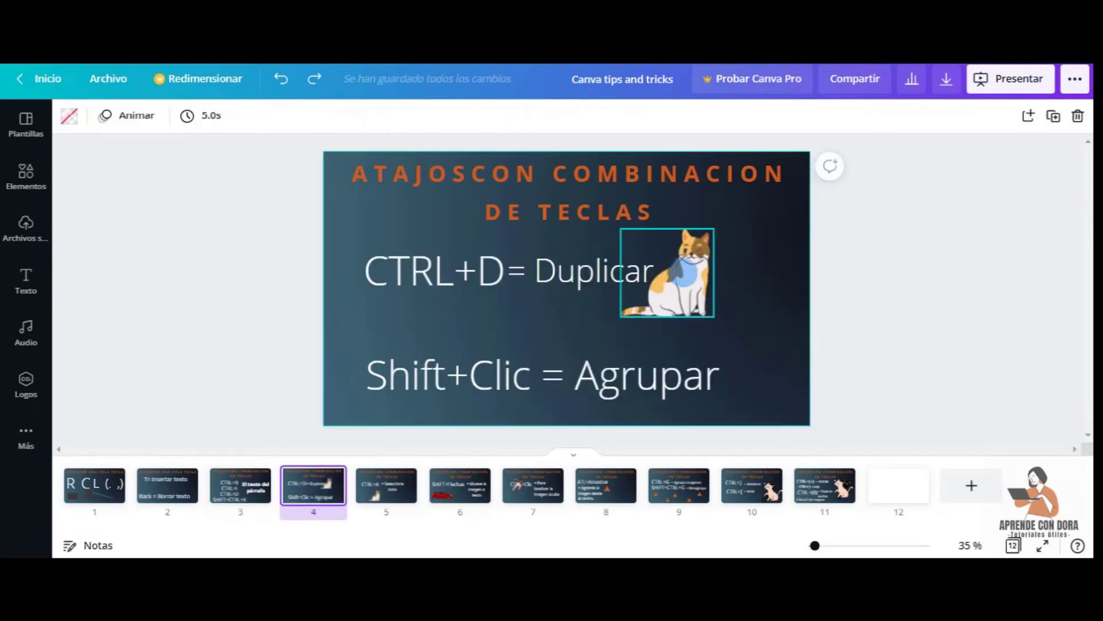
Duplicate the cat twice with Ctrl+D, spread the copies, and multi-select cats and text on slide 4.
click(688, 274)
key(ctrl+d)
key(ctrl+d)
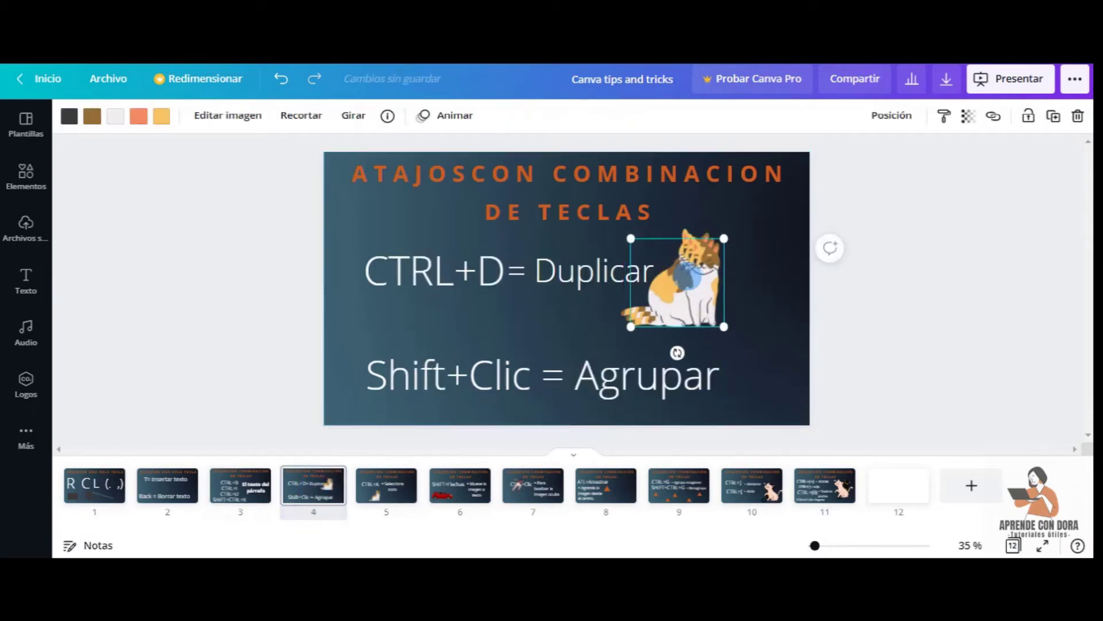
key(ctrl+d)
drag(708, 293, 779, 290)
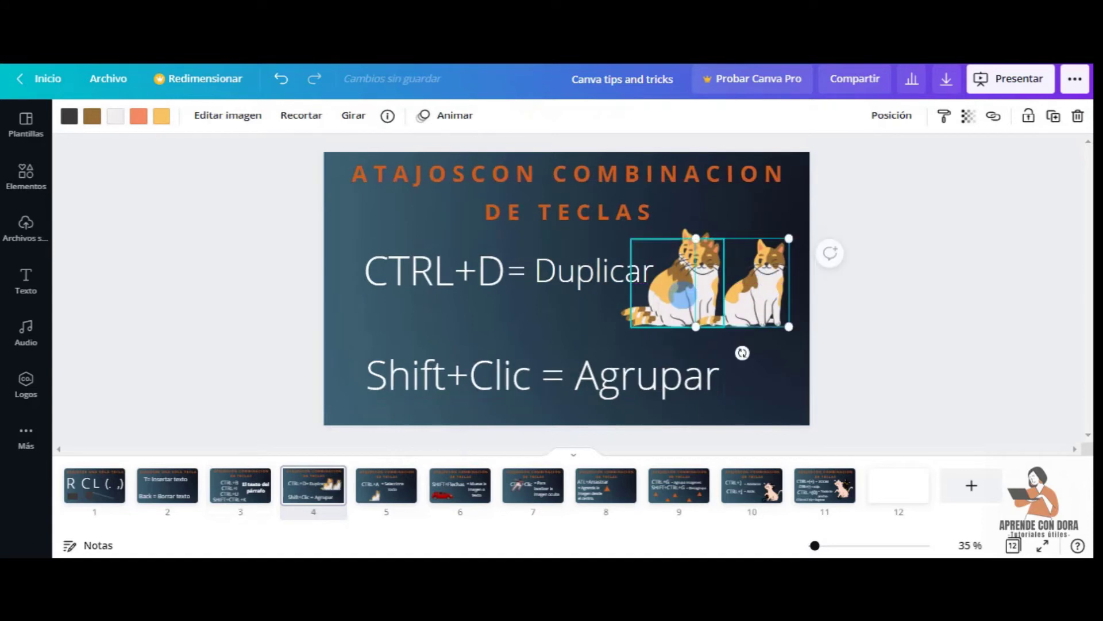
drag(690, 302, 680, 320)
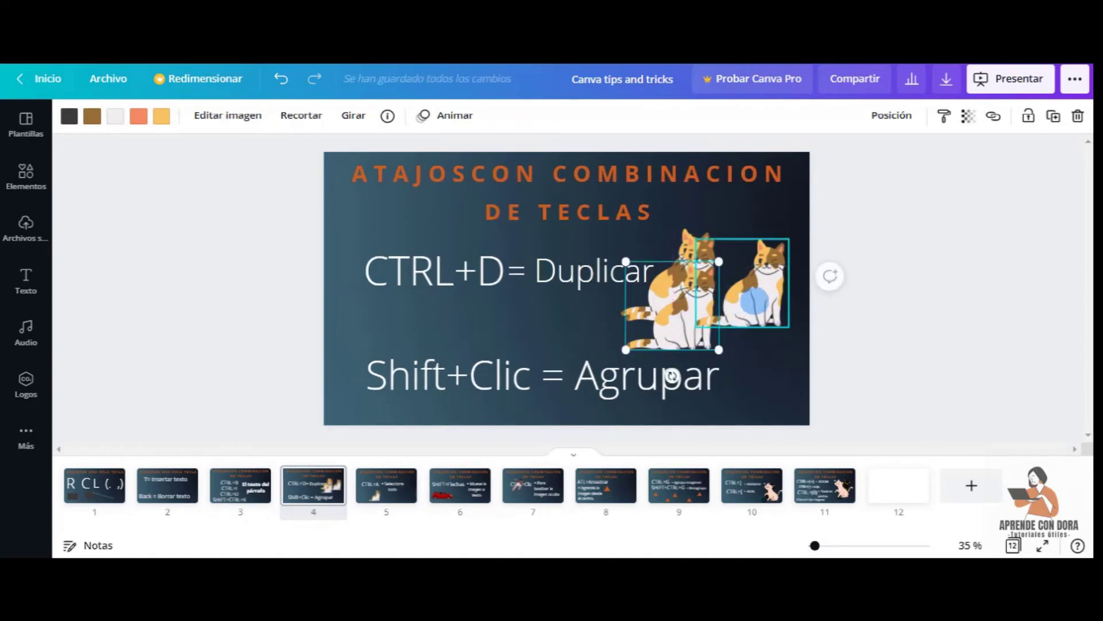
shift+click(755, 301)
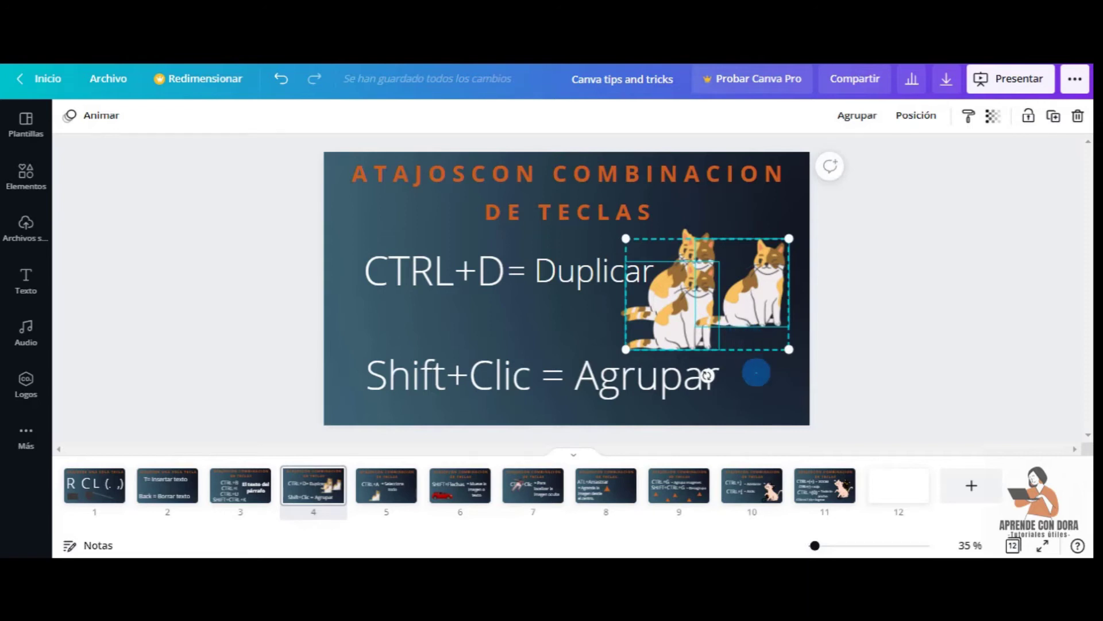
click(786, 354)
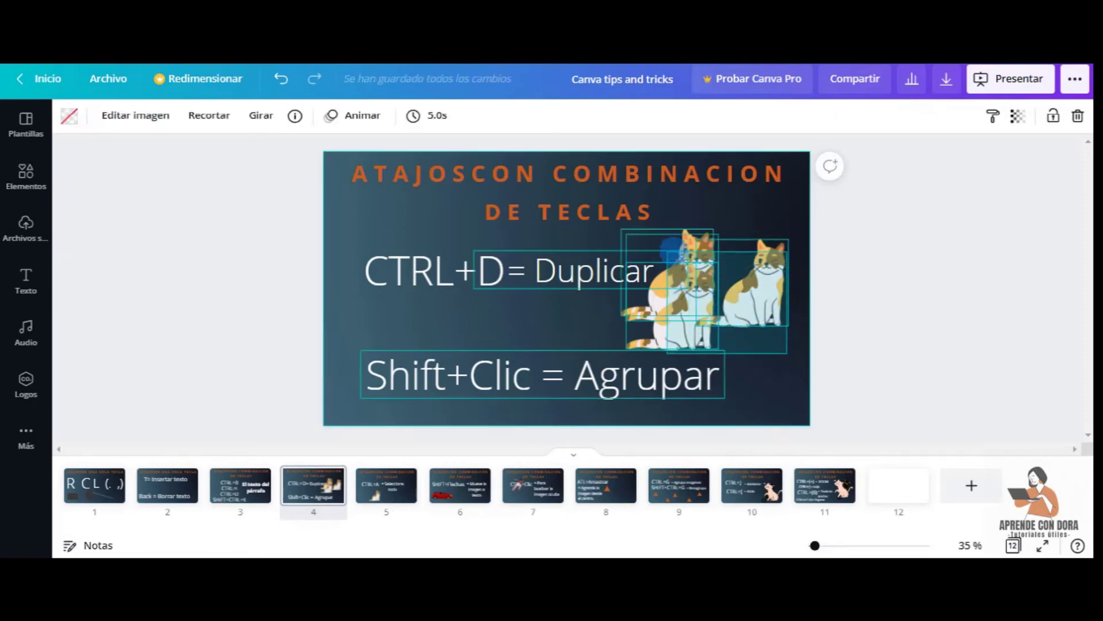
drag(804, 413, 670, 224)
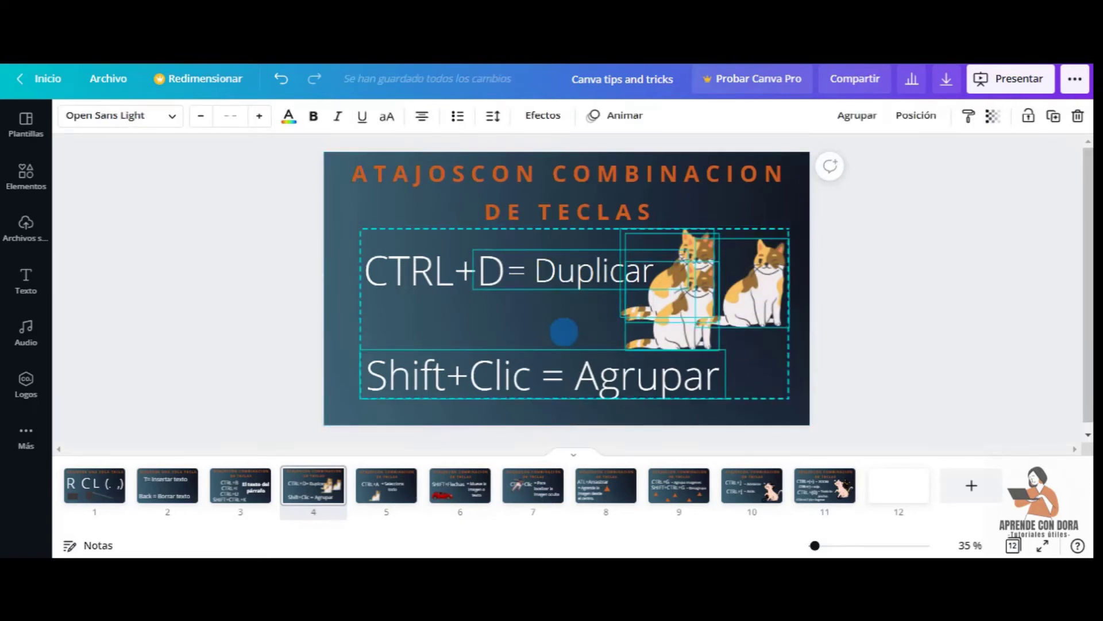
click(557, 344)
On slide 5, use Ctrl+A to select all pages, then all elements on the slide.
click(386, 485)
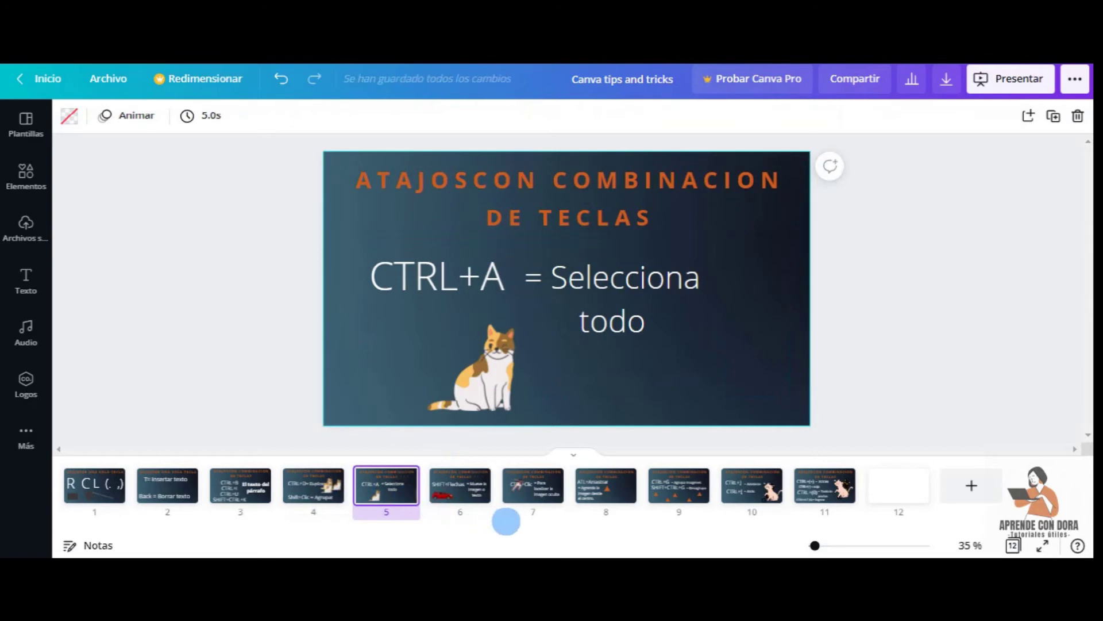
key(ctrl+a)
click(648, 383)
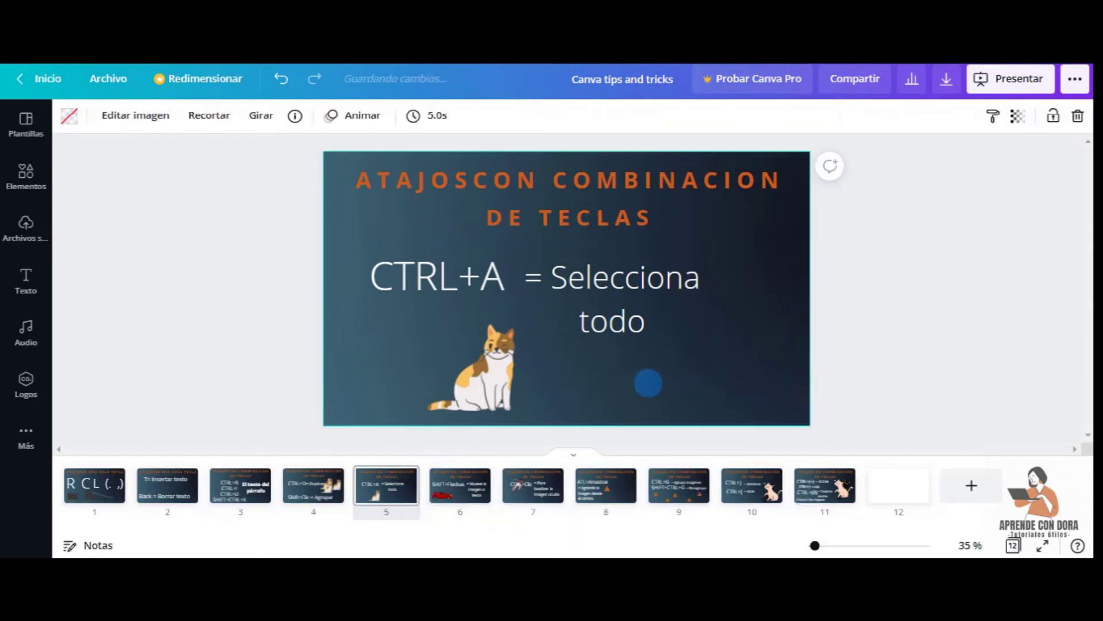
key(ctrl+a)
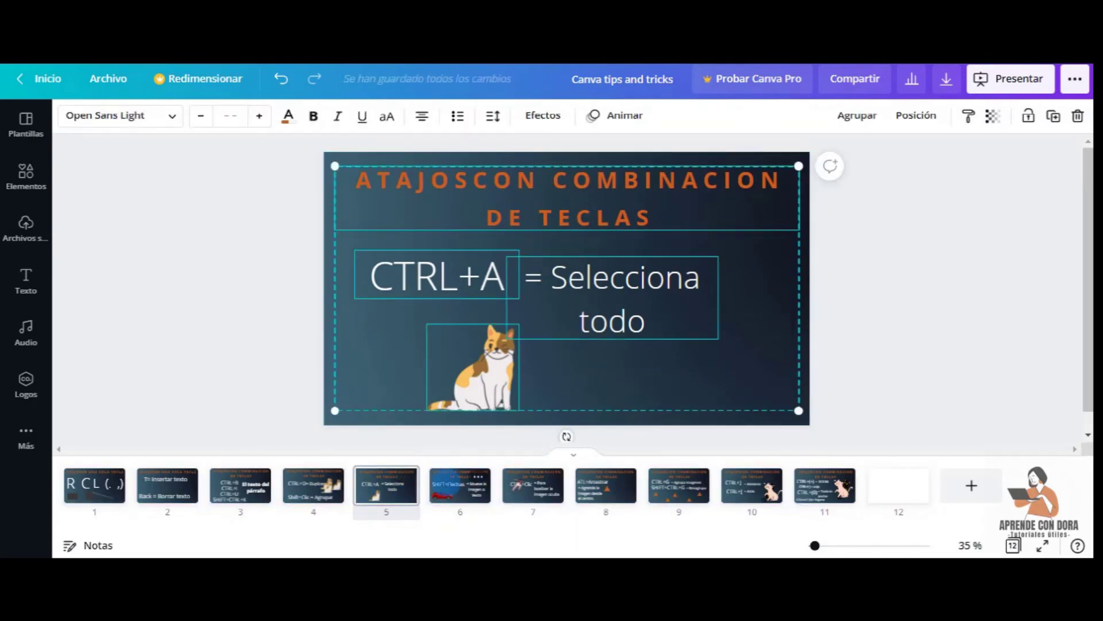
On slide 6, nudge the red car right twice with Shift+Right.
click(460, 486)
click(456, 366)
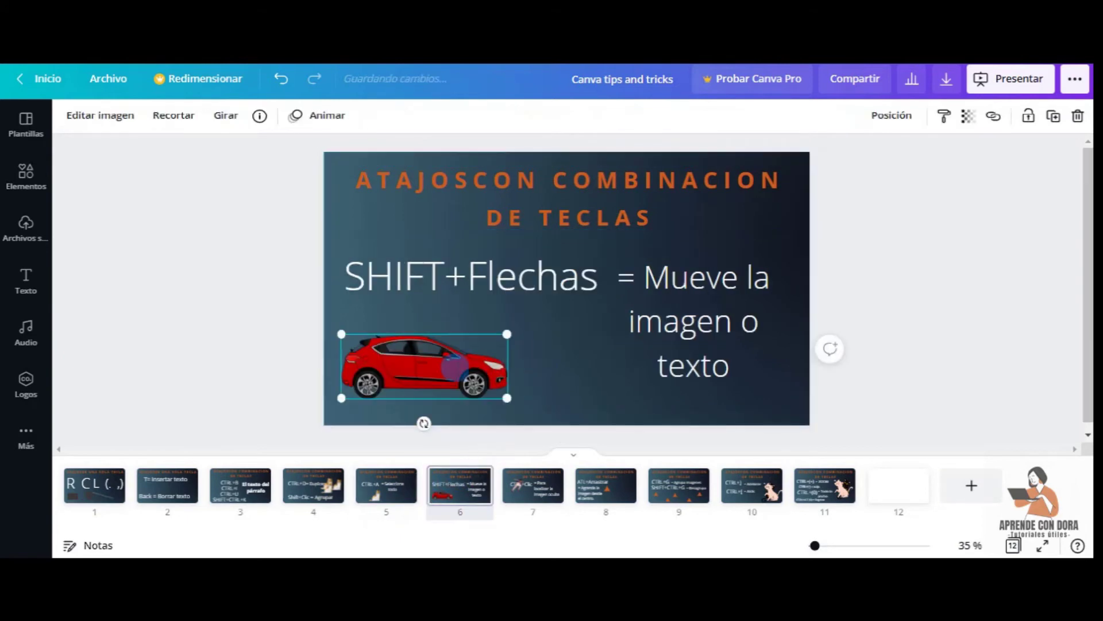
key(shift+Right)
key(shift+Right)
key(shift+Right)
key(shift+Right)
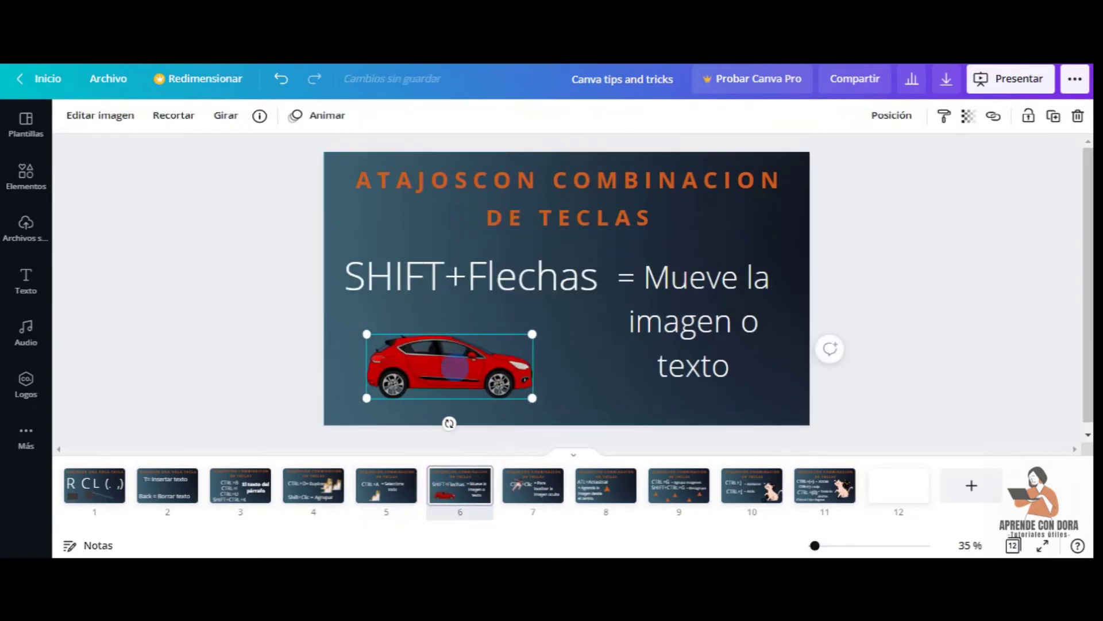
key(shift+Right)
key(shift+Right)
key(shift+Right)
key(shift+Right)
key(shift+Right)
key(shift+Right)
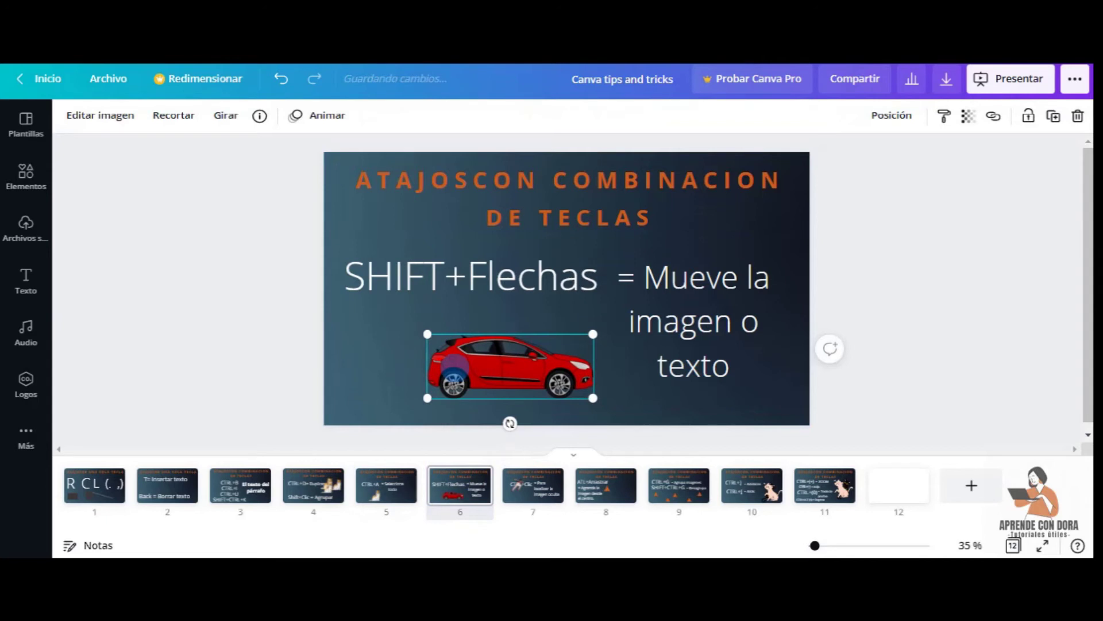
Move slide 7's hidden runner image below the 'CTRL+Clic' text, then select slide 8's orange triangle.
click(529, 485)
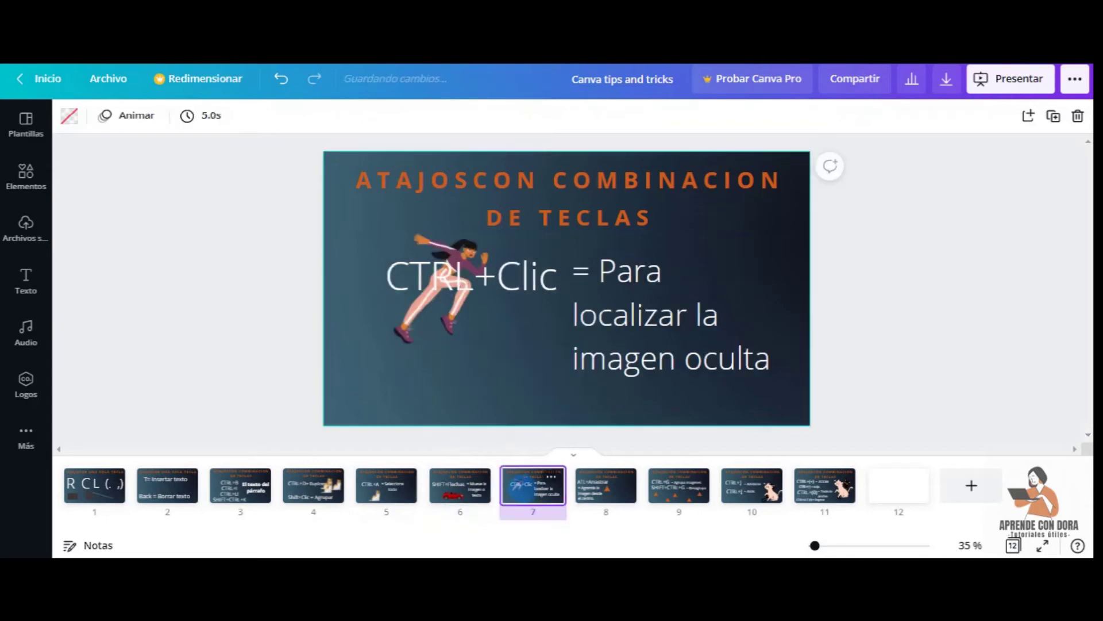
ctrl+click(444, 325)
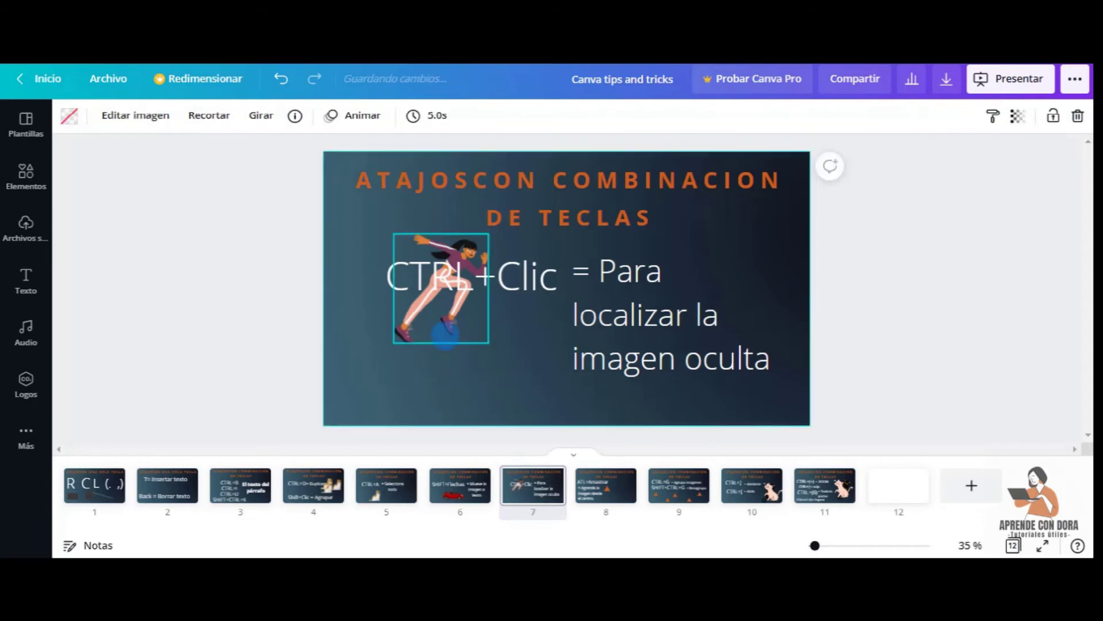
click(440, 321)
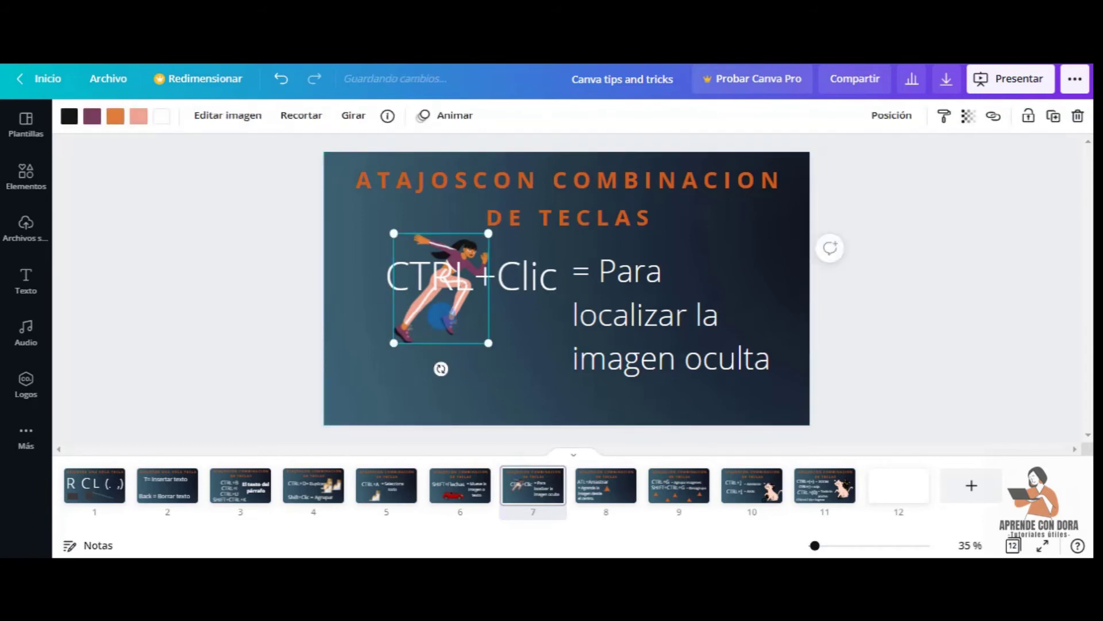
click(451, 371)
ctrl+click(450, 315)
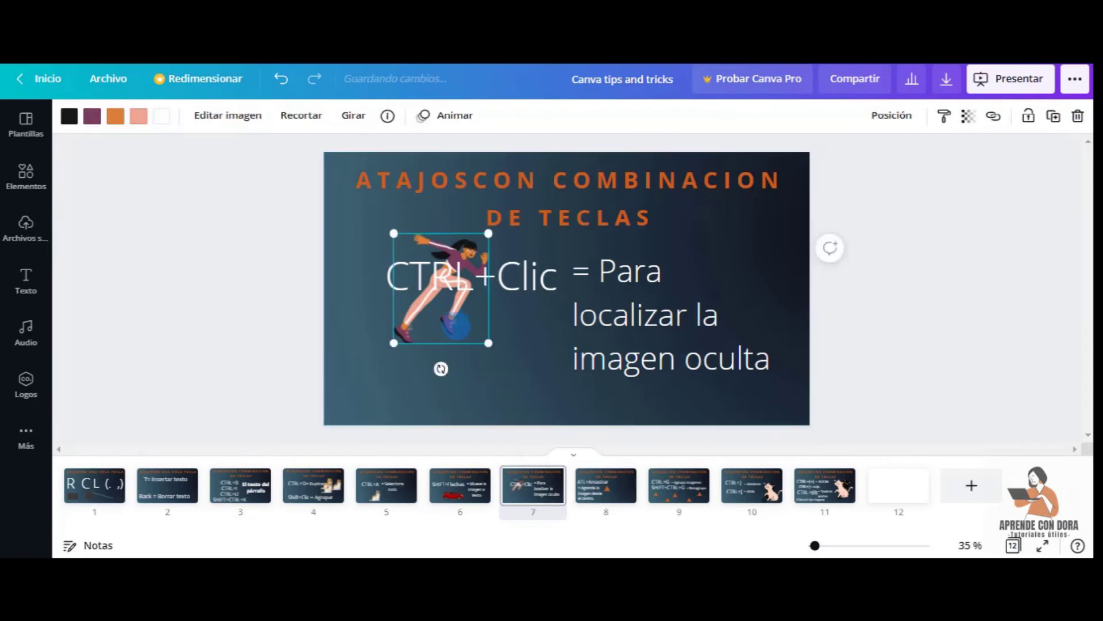
drag(455, 324, 463, 389)
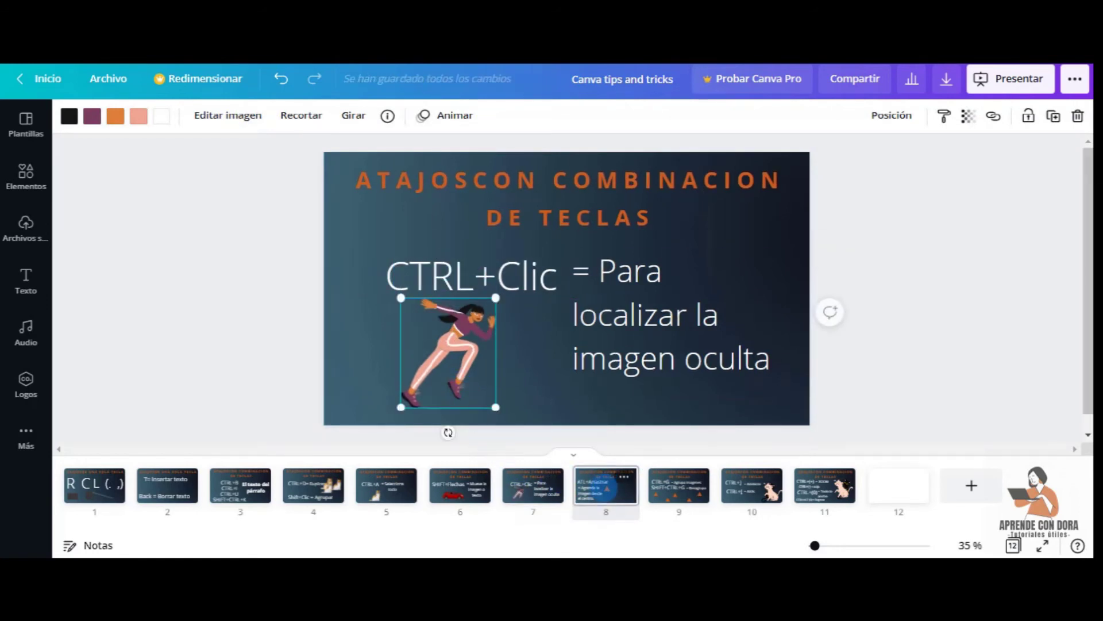
click(605, 486)
click(571, 296)
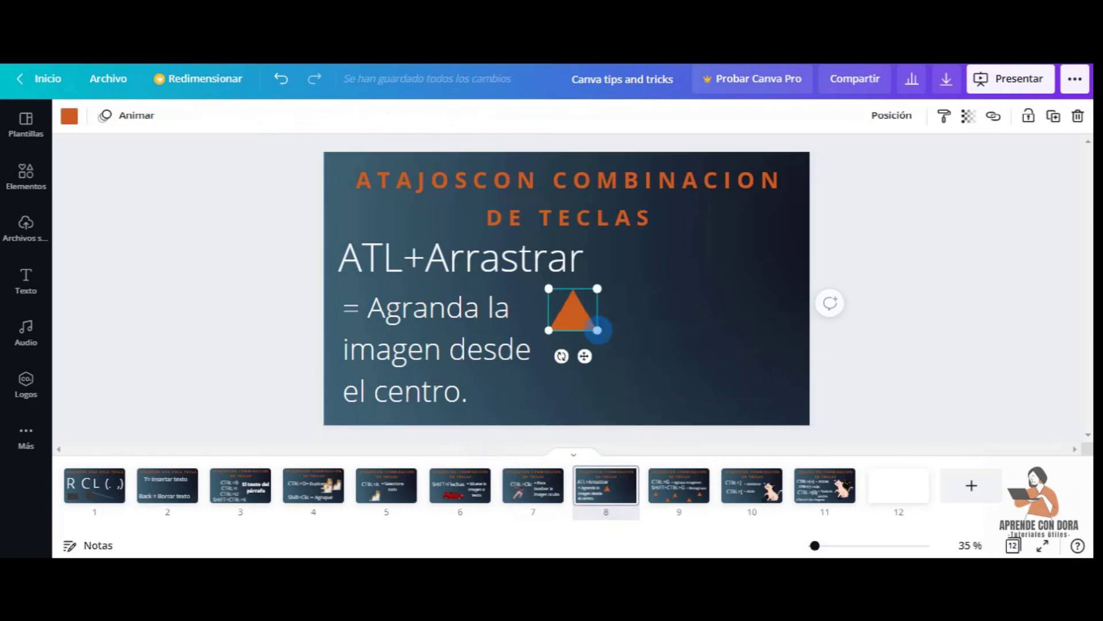
Alt-drag a corner to enlarge the orange triangle from its centre, then go to slide 9.
drag(597, 329, 691, 390)
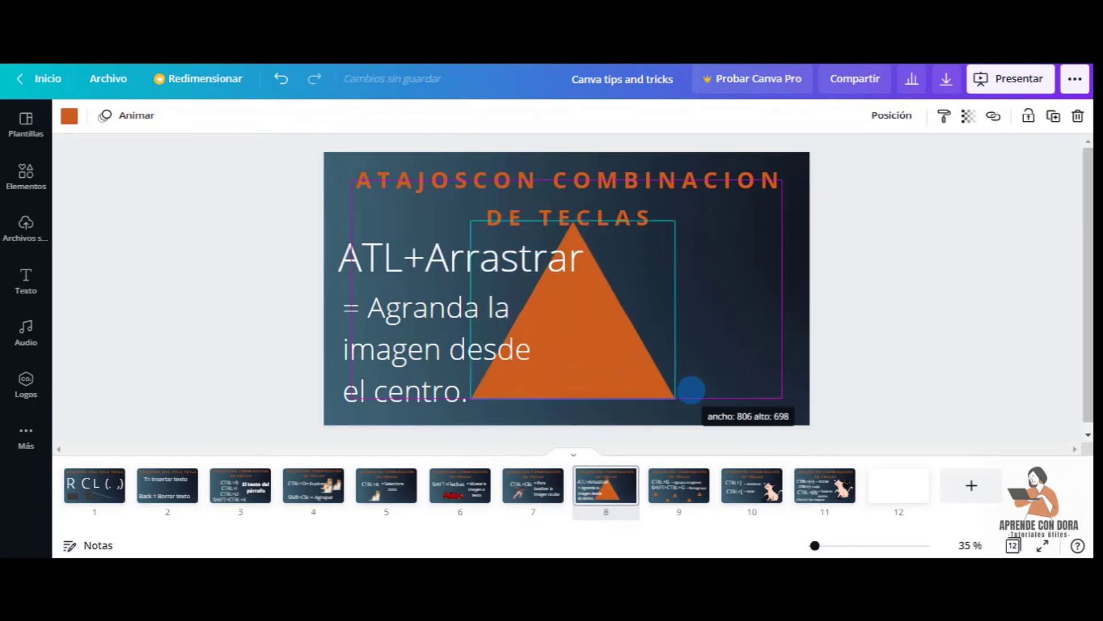
drag(691, 391, 696, 396)
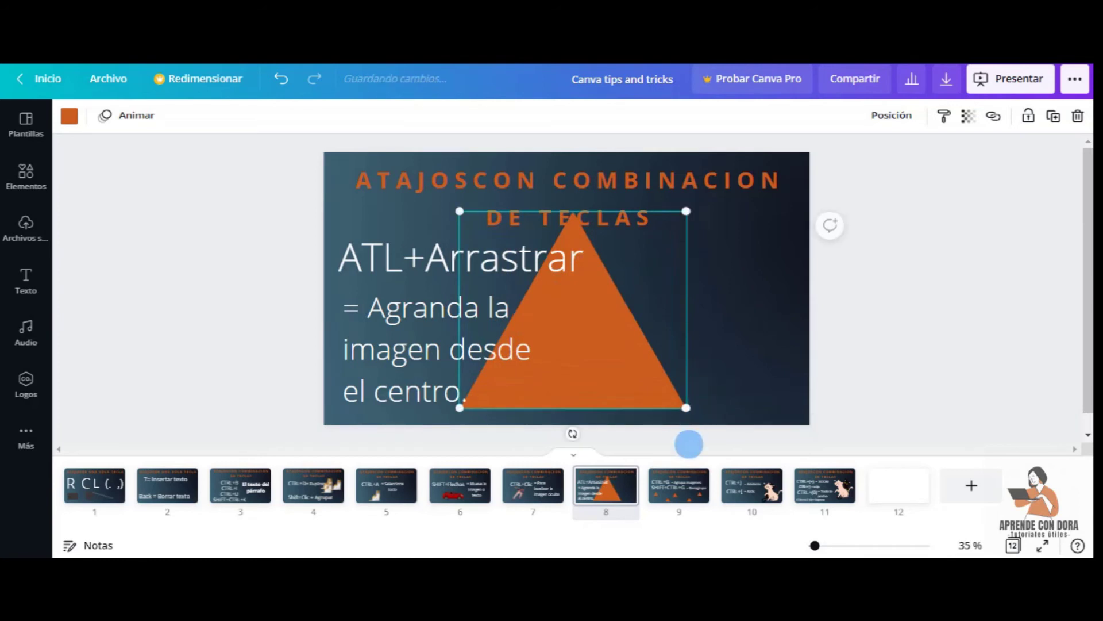
click(678, 485)
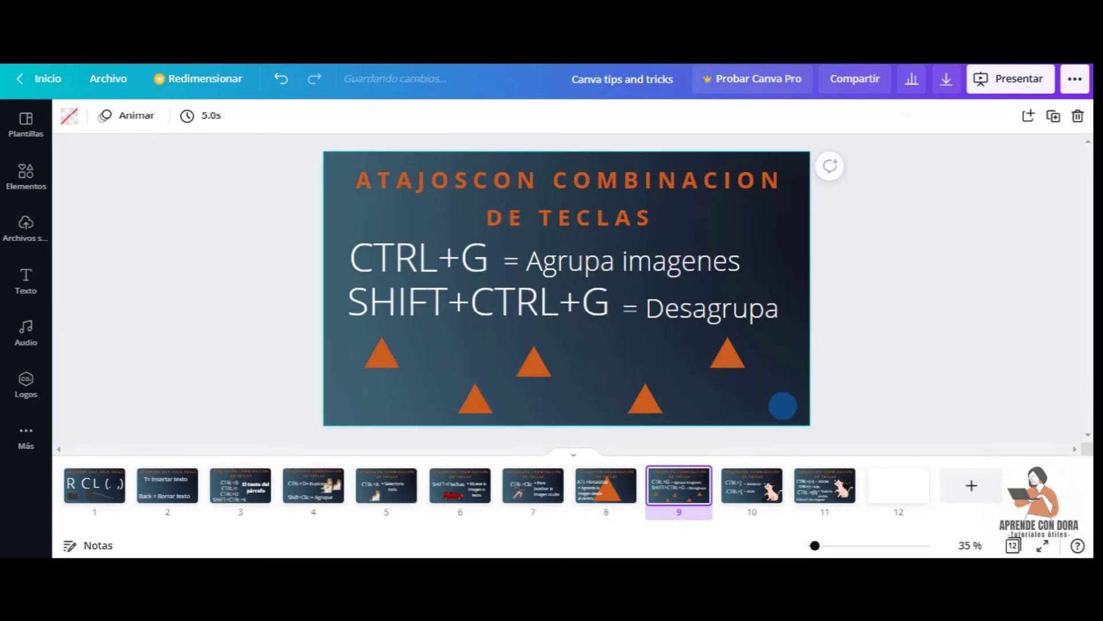
Box-select the five orange triangles, group them with Ctrl+G, then ungroup with Ctrl+Shift+G.
drag(782, 405, 354, 327)
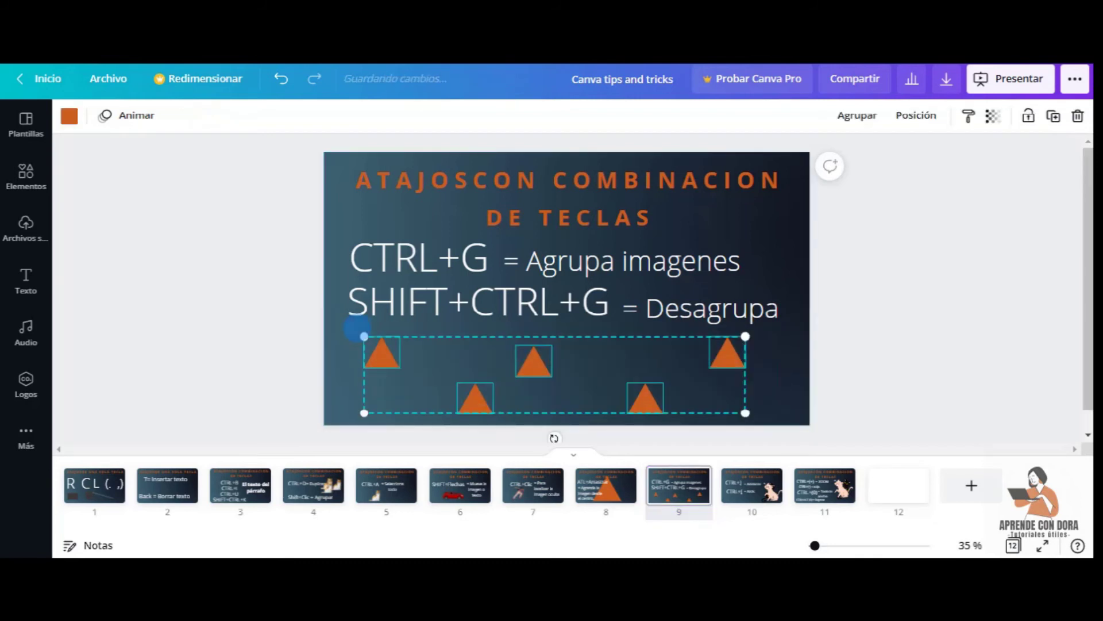
key(ctrl+g)
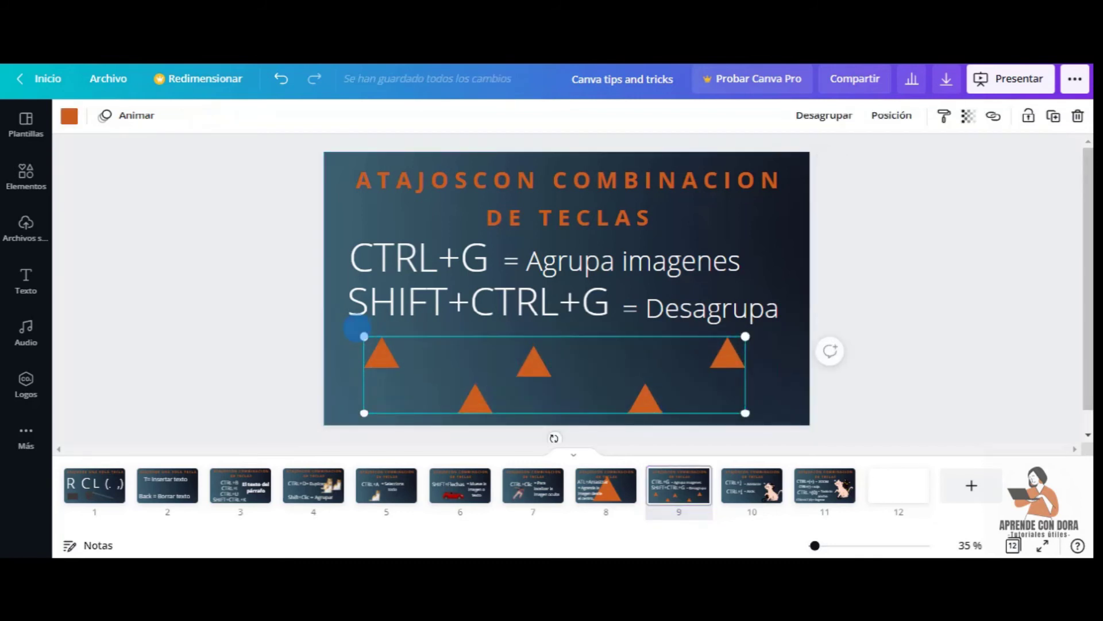
key(ctrl+shift+g)
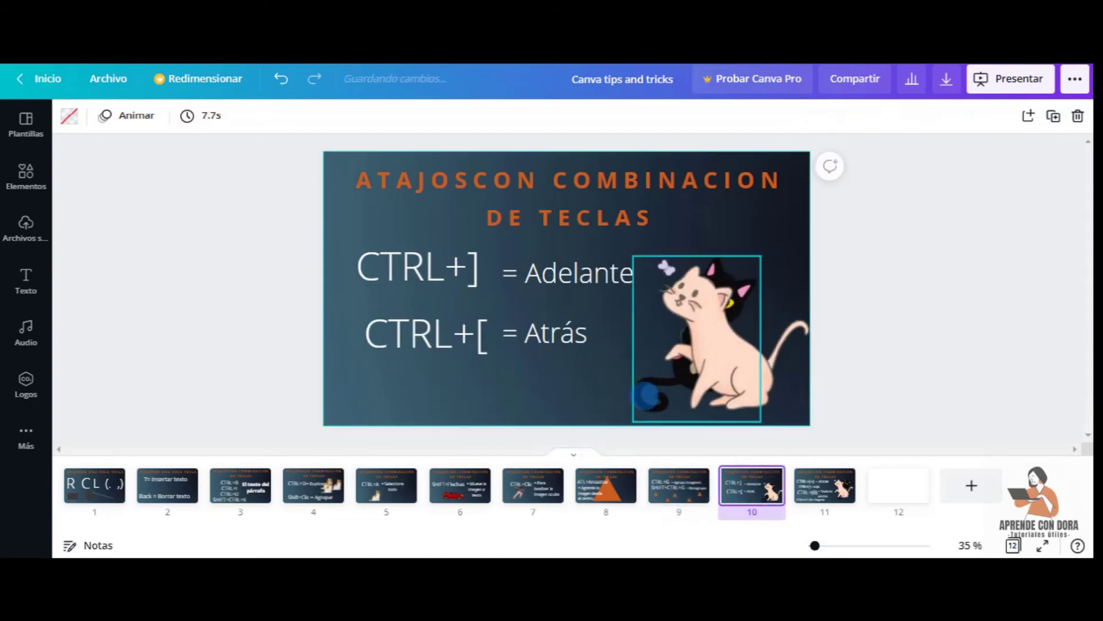
Select the cat sticker on slide 10, then move on to the zoom shortcuts slide 11.
click(747, 339)
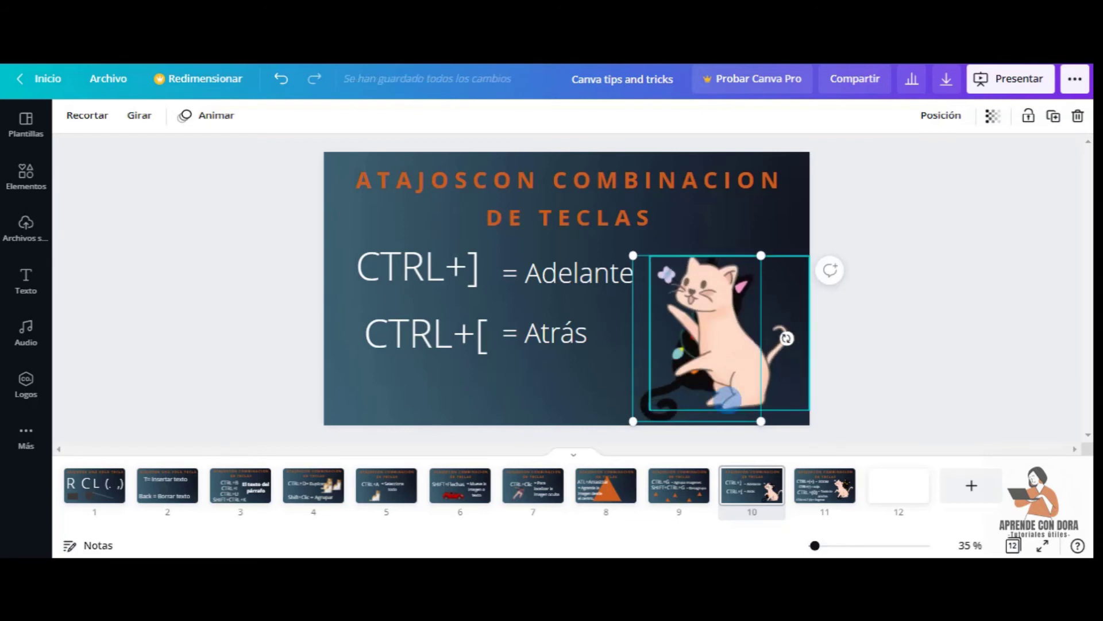
click(833, 485)
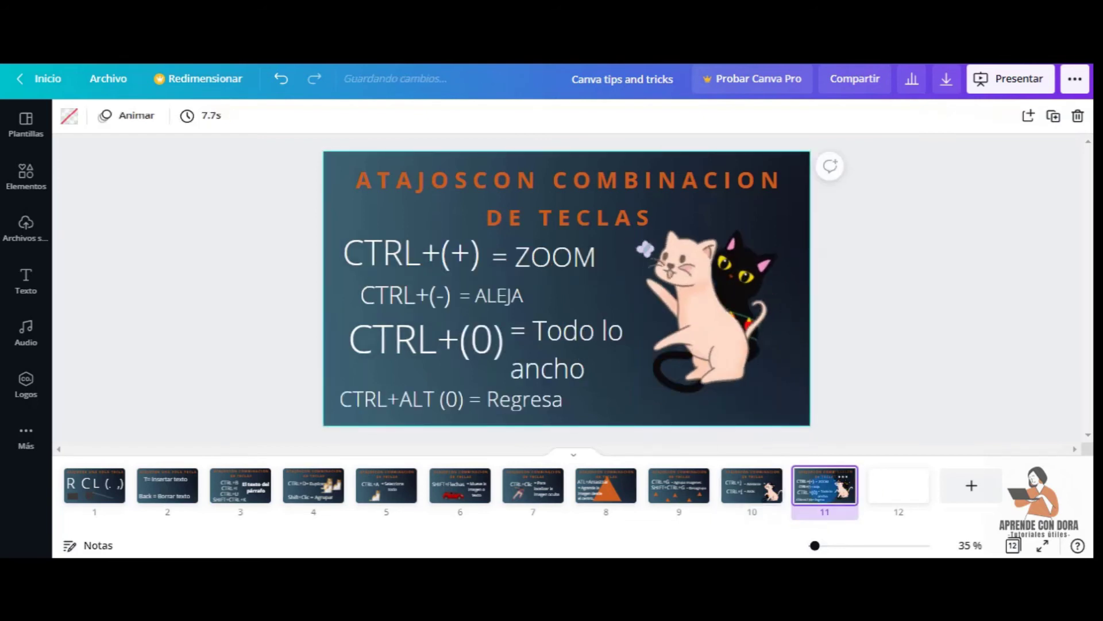
key(ctrl+plus)
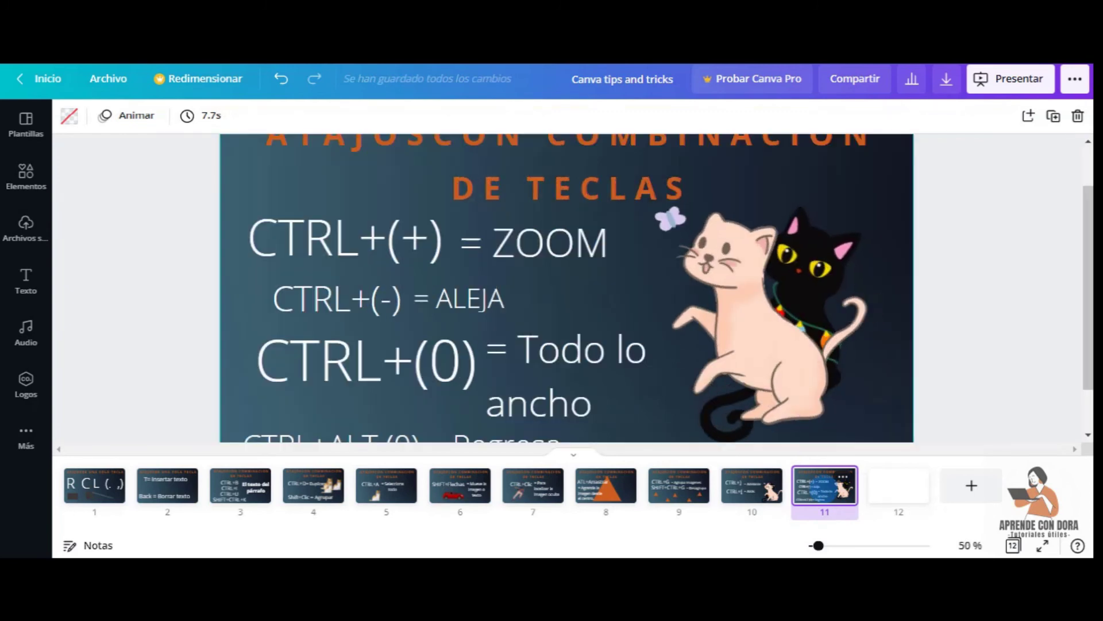
key(ctrl+minus)
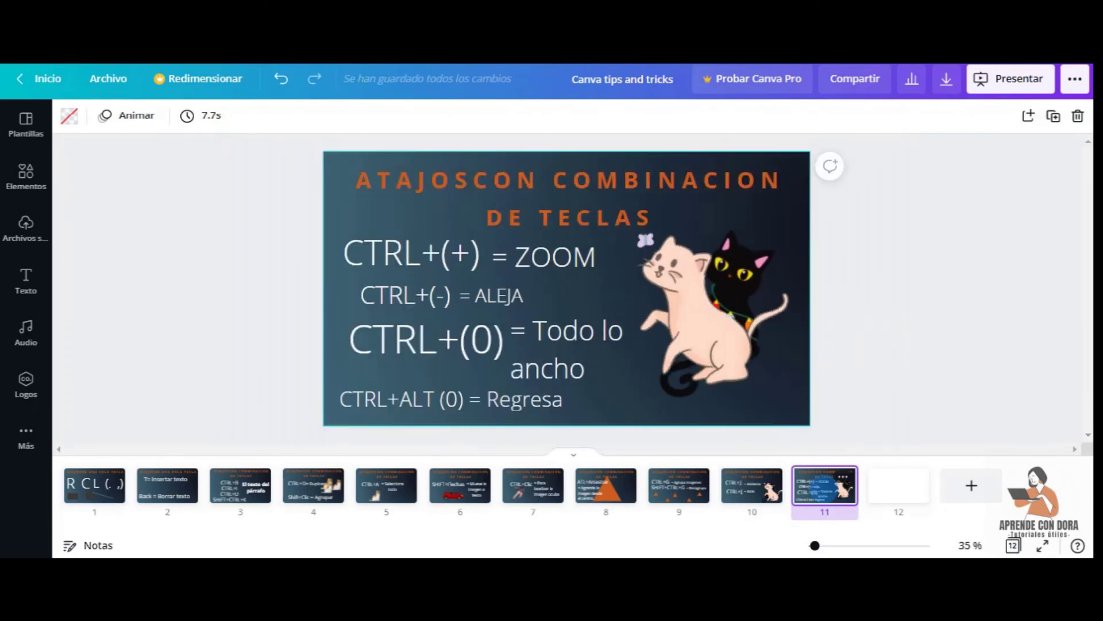
key(ctrl+0)
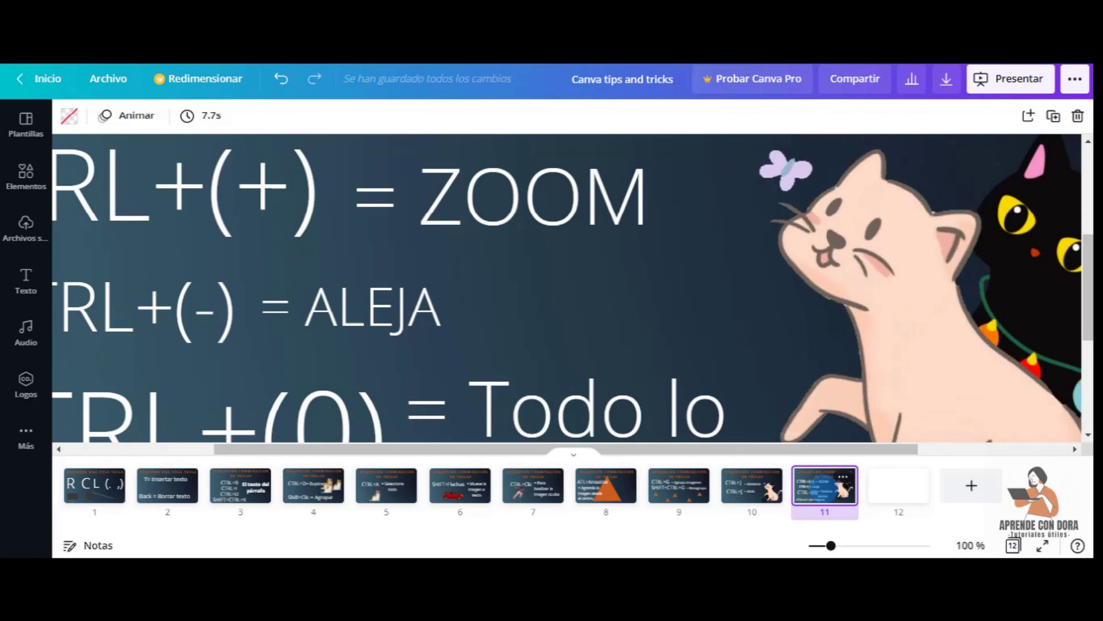
key(ctrl+alt+0)
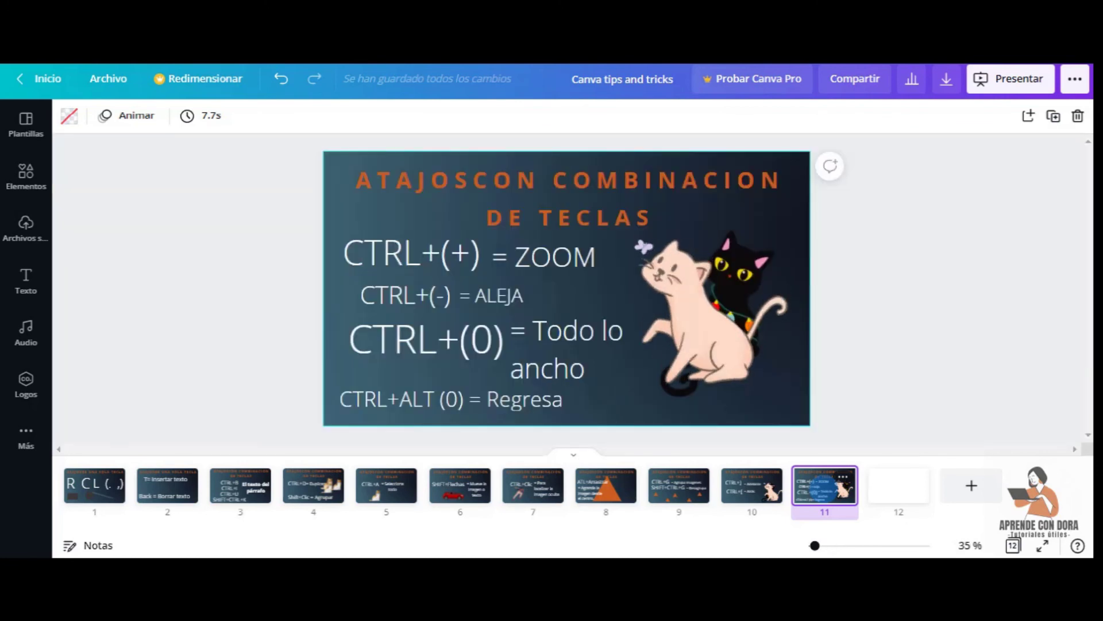